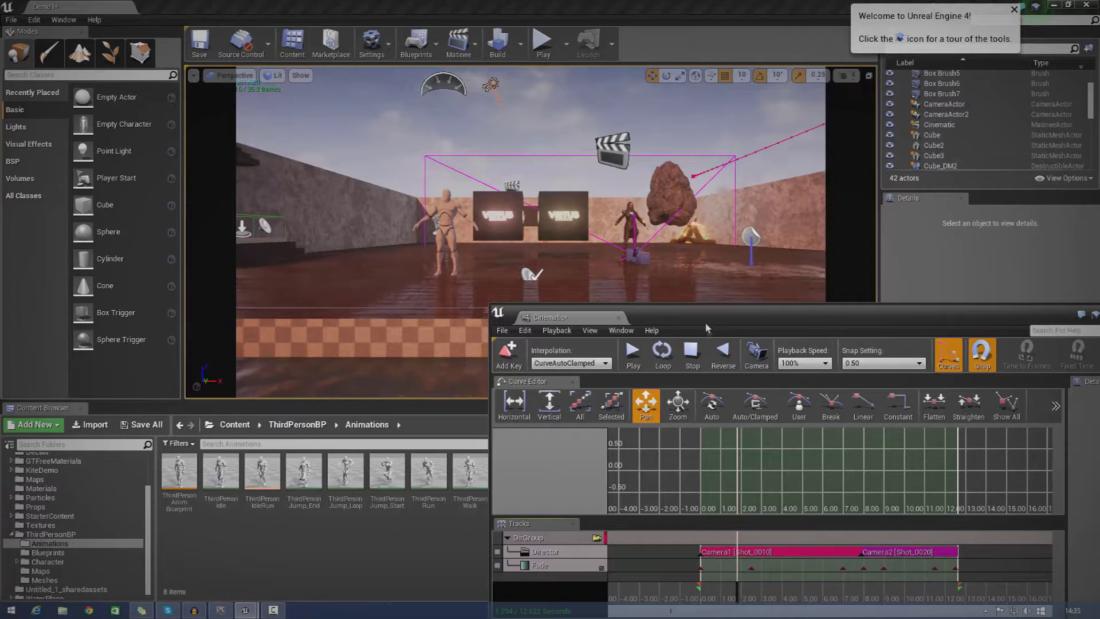
- Scrub through the Cinematic matinee to about 6 seconds to preview its shots, and close the Matinee editor
left_click(745, 591)
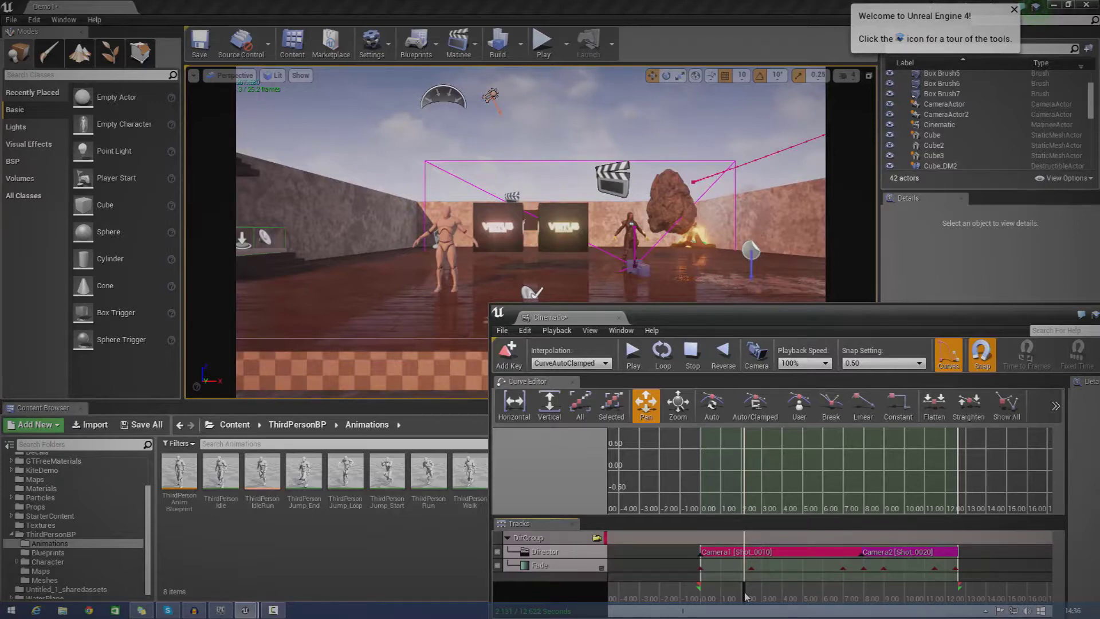
left_click_drag(745, 596, 831, 591)
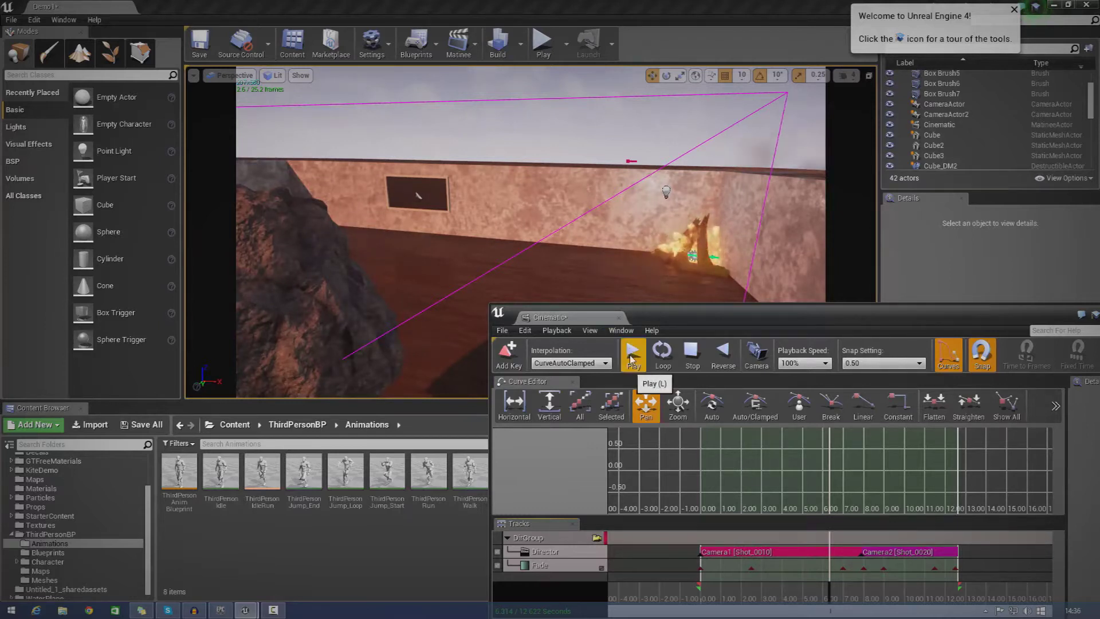
left_click_drag(1072, 318, 848, 316)
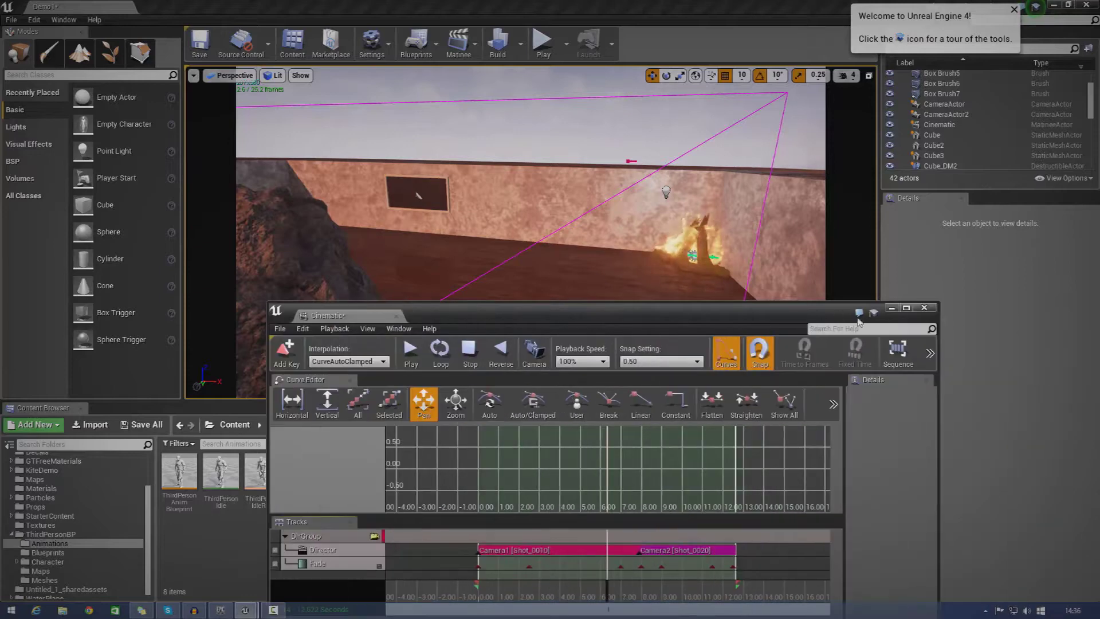
left_click(923, 312)
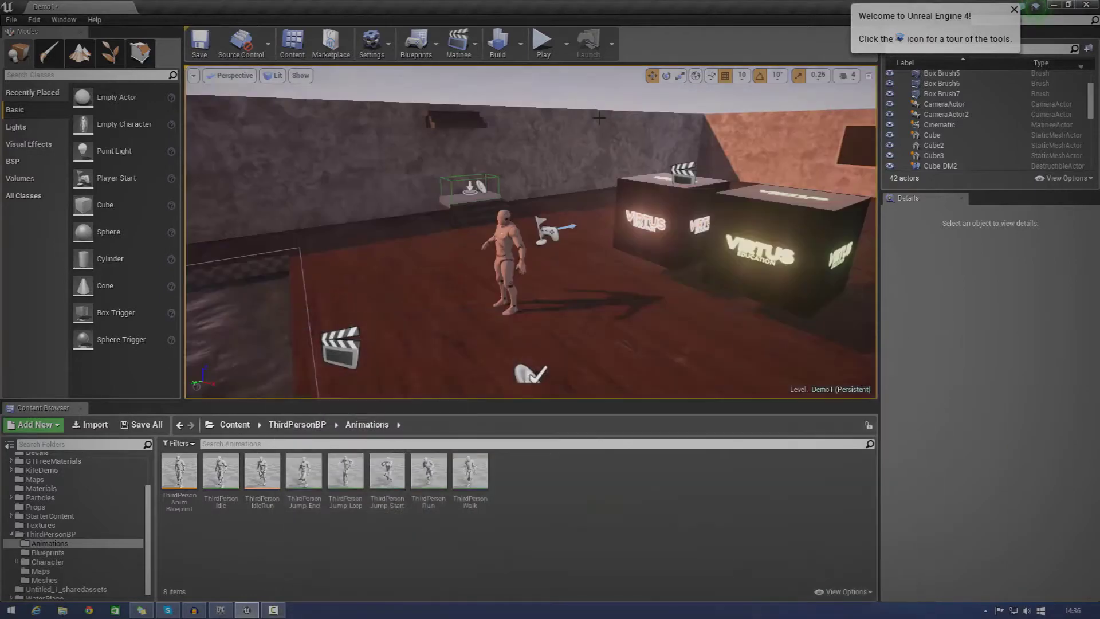
- Play the level to watch the cinematic, run the character forward, and end the play session
left_click(539, 46)
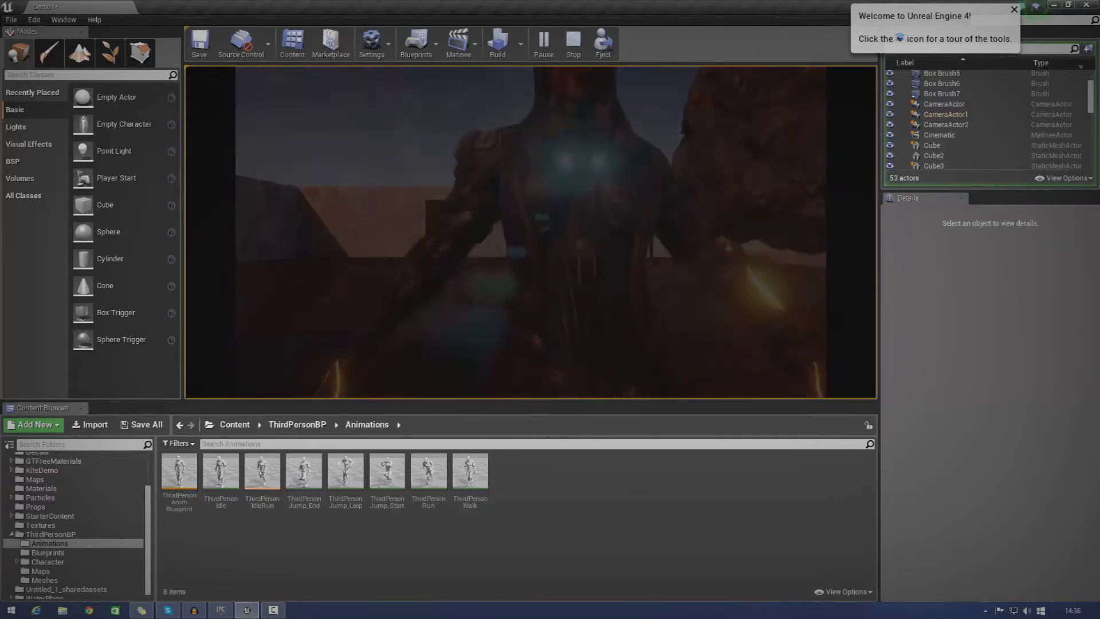
key("w")
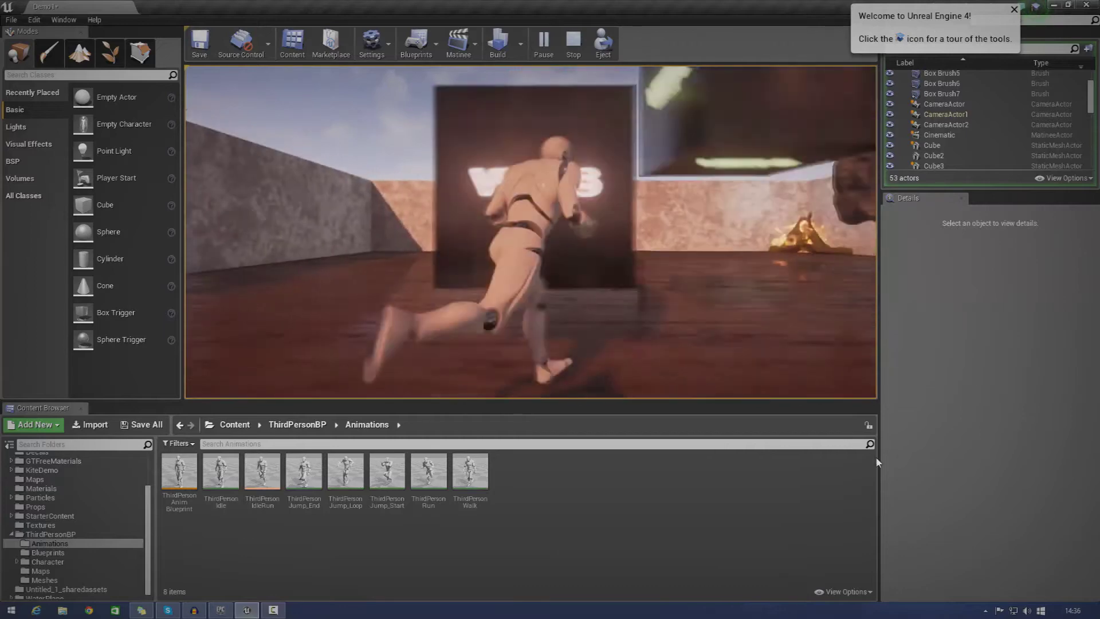
key("Escape")
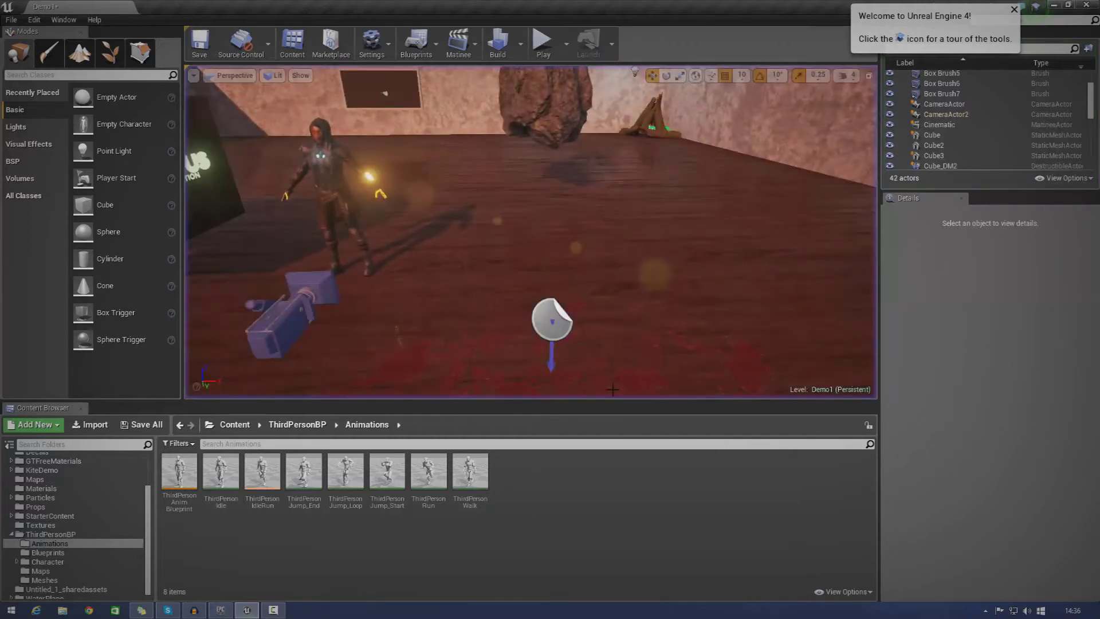
- Select the Cinematic matinee actor in the level and open it in the Matinee editor
key("s")
right_click_drag(608, 340, 583, 371)
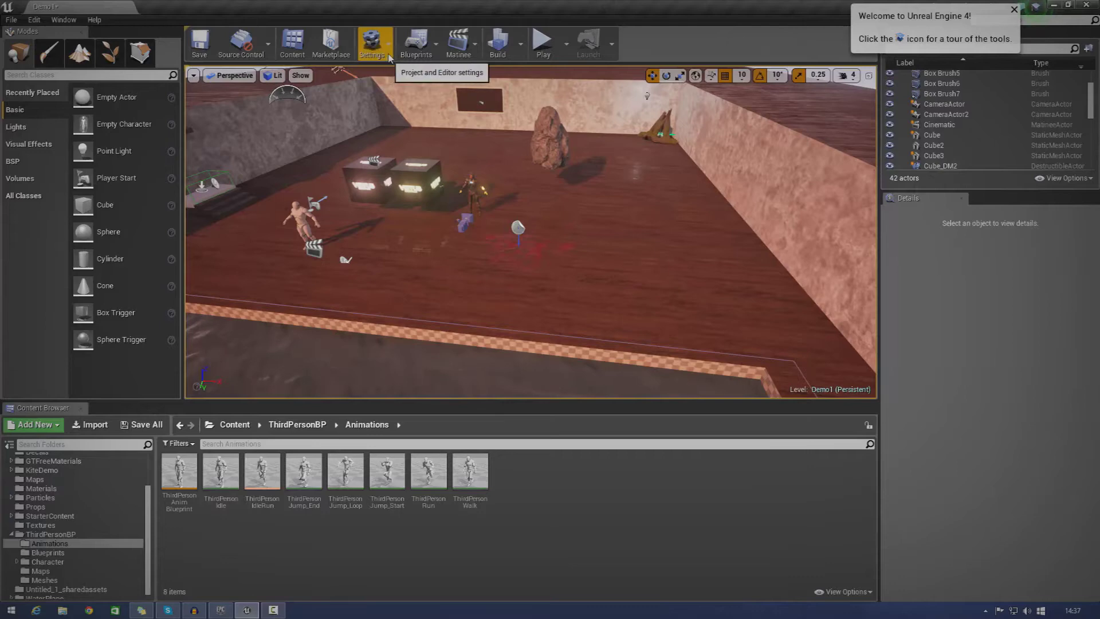
right_click_drag(435, 189, 298, 177)
key("w")
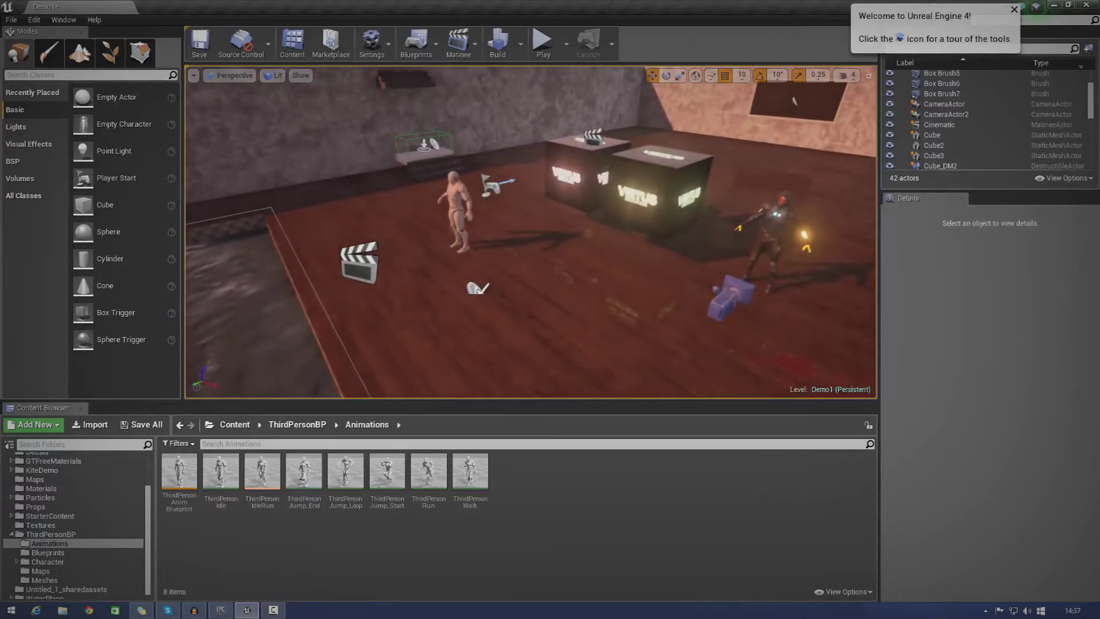
left_click(358, 265)
left_click(981, 314)
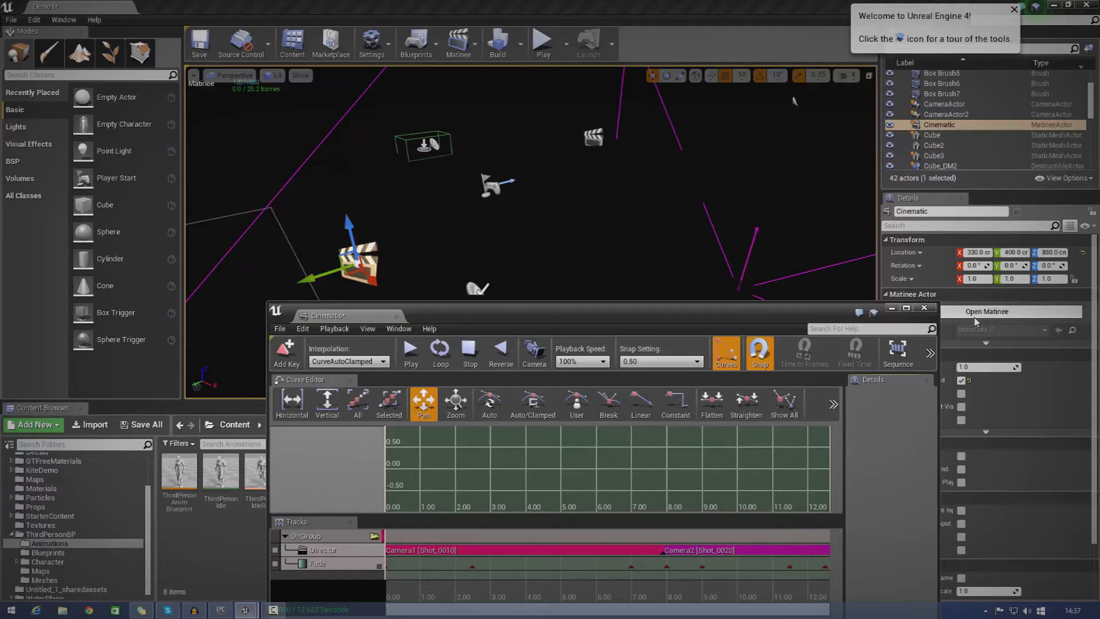
left_click_drag(601, 313, 817, 256)
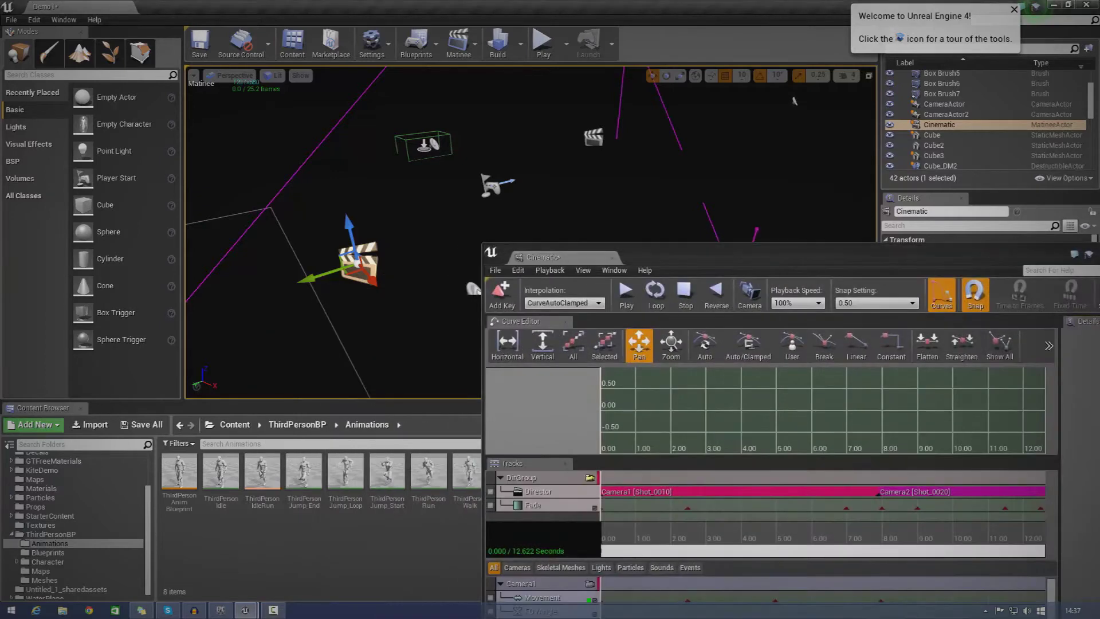
- Select the existing Fade track and scrub the timeline to its key at 7.00 seconds
right_click_drag(436, 190, 516, 149)
key("s")
left_click(549, 502)
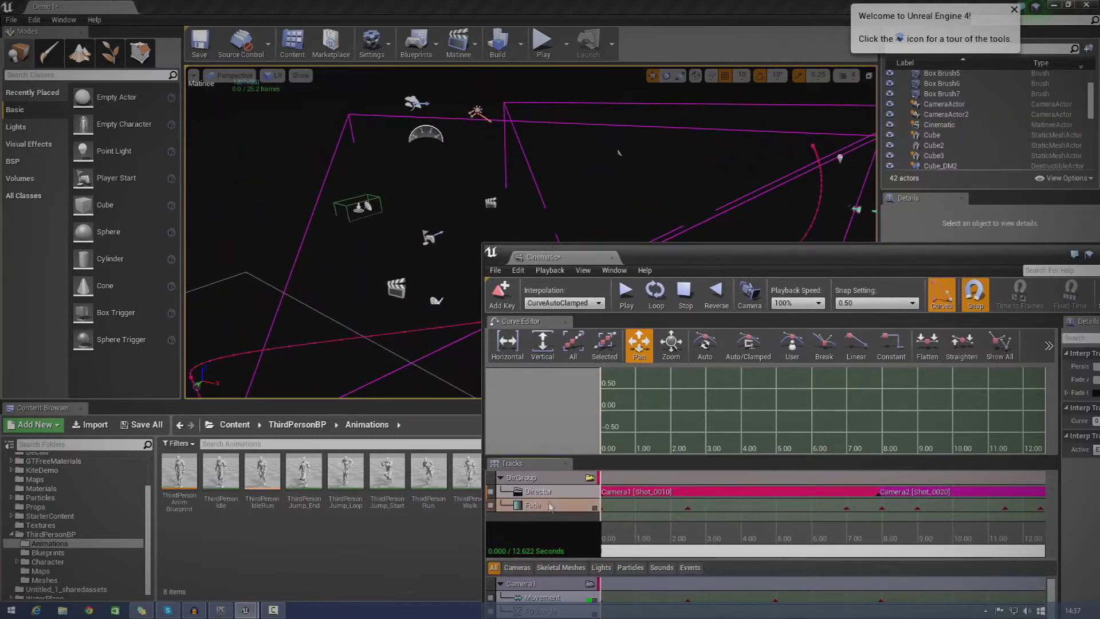
left_click_drag(647, 251, 593, 107)
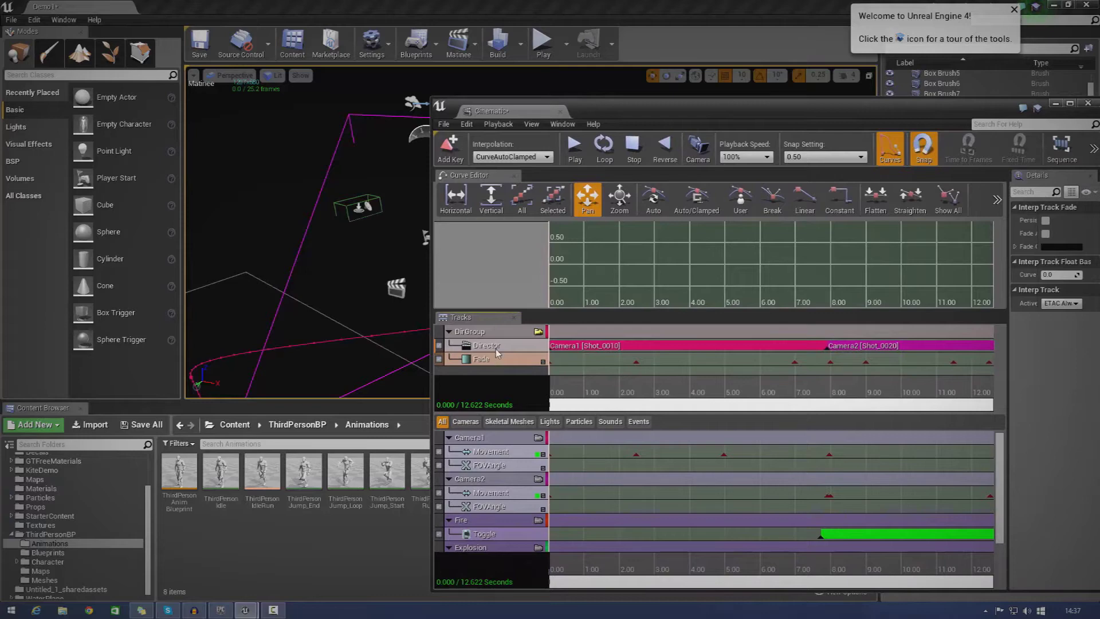
left_click_drag(576, 380, 792, 395)
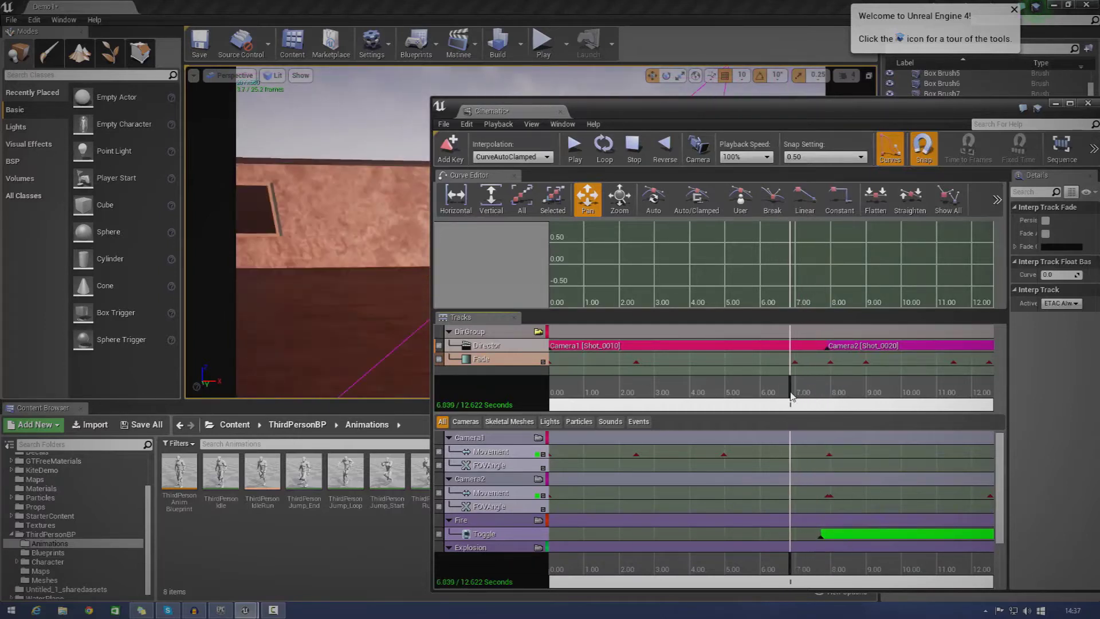
left_click(797, 362)
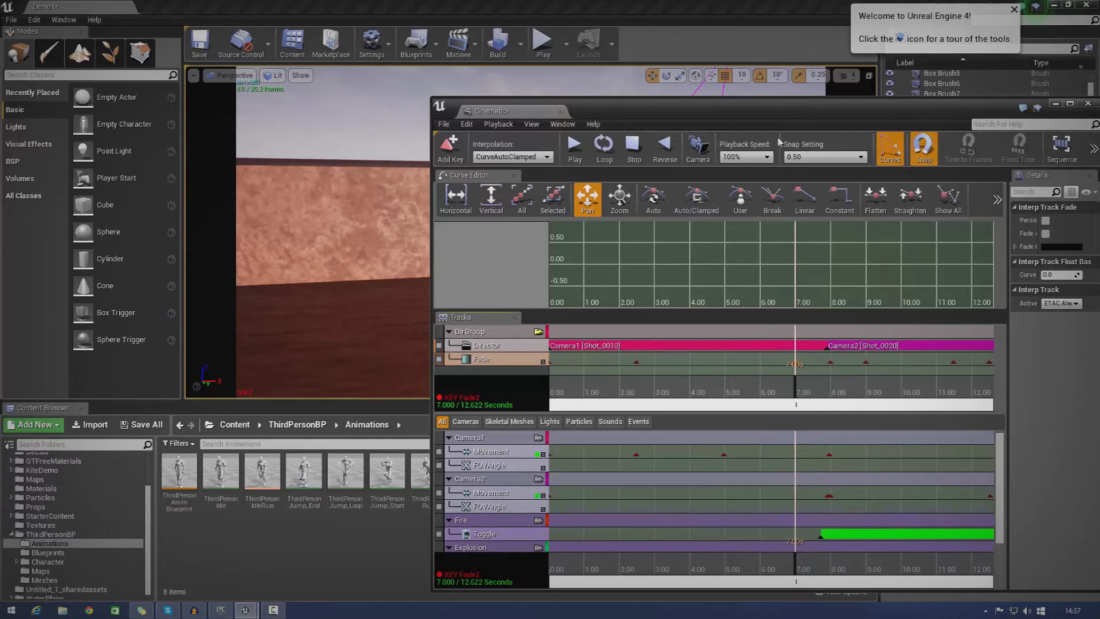
- Check the values of the Fade keys at 7.00 and 8.00 seconds, and scrub across the fade between them
left_click_drag(787, 102, 846, 89)
right_click(856, 347)
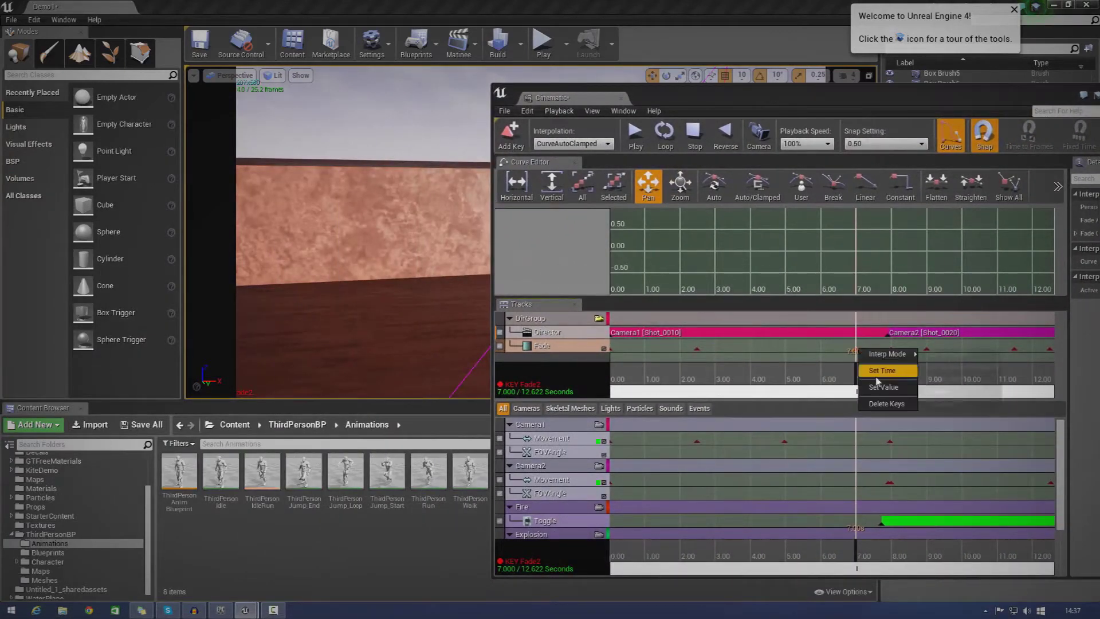
left_click(885, 392)
left_click(867, 353)
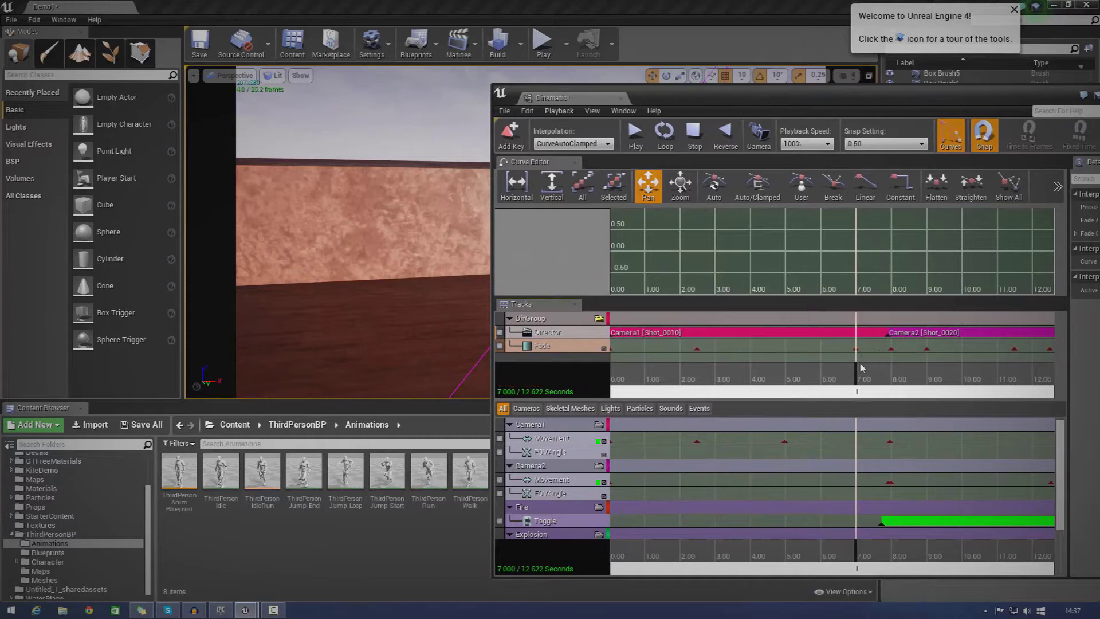
left_click_drag(857, 368, 892, 369)
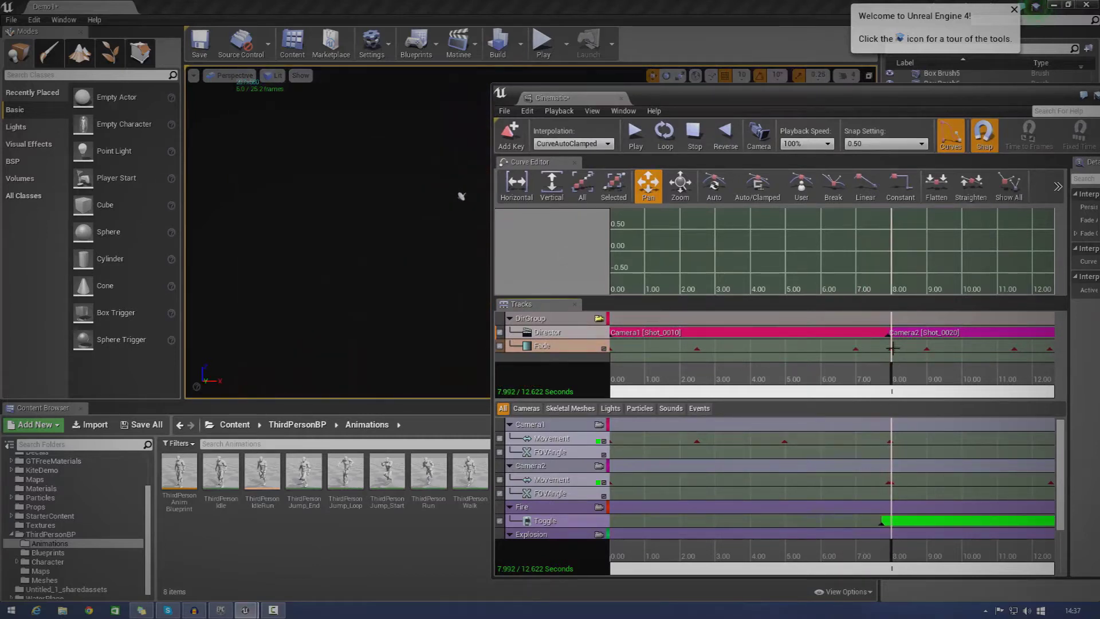
right_click(892, 348)
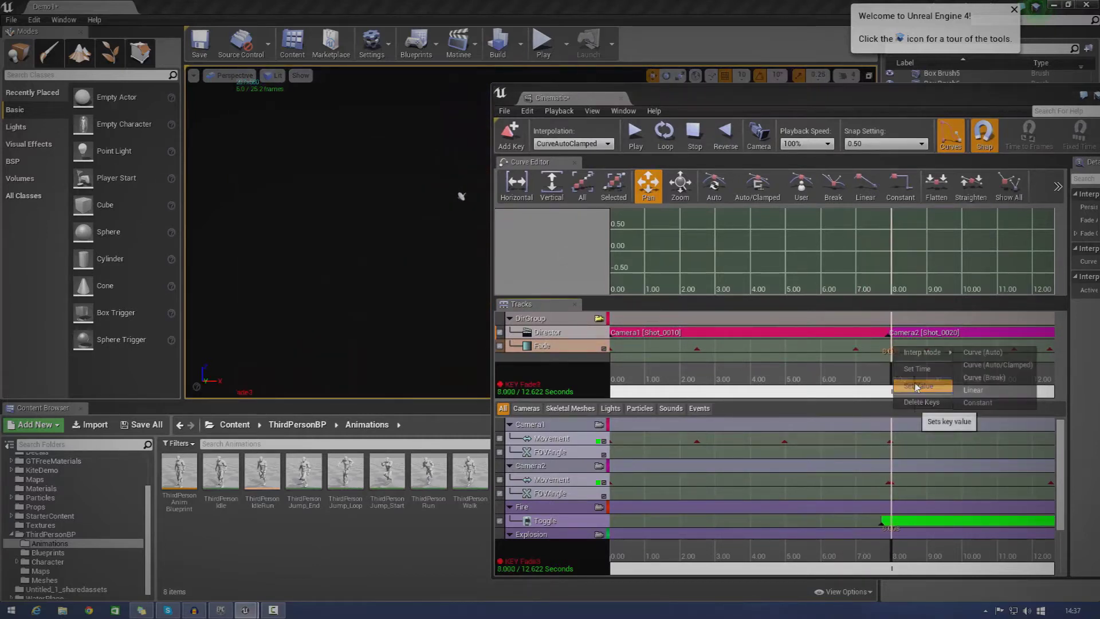
left_click(922, 392)
mouse_move(893, 370)
left_mouse_down()
mouse_move(841, 370)
mouse_move(891, 378)
mouse_move(850, 387)
mouse_move(885, 387)
left_mouse_up()
- Delete the Fade track from DirGroup and return the timeline to 0.00 seconds
right_click(547, 353)
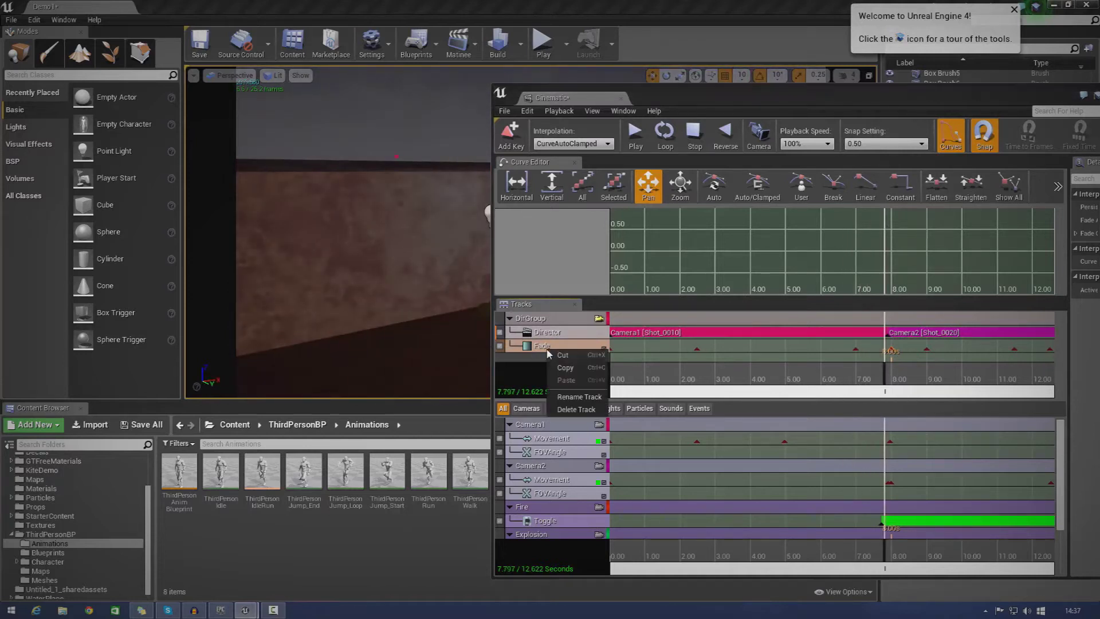
left_click(578, 409)
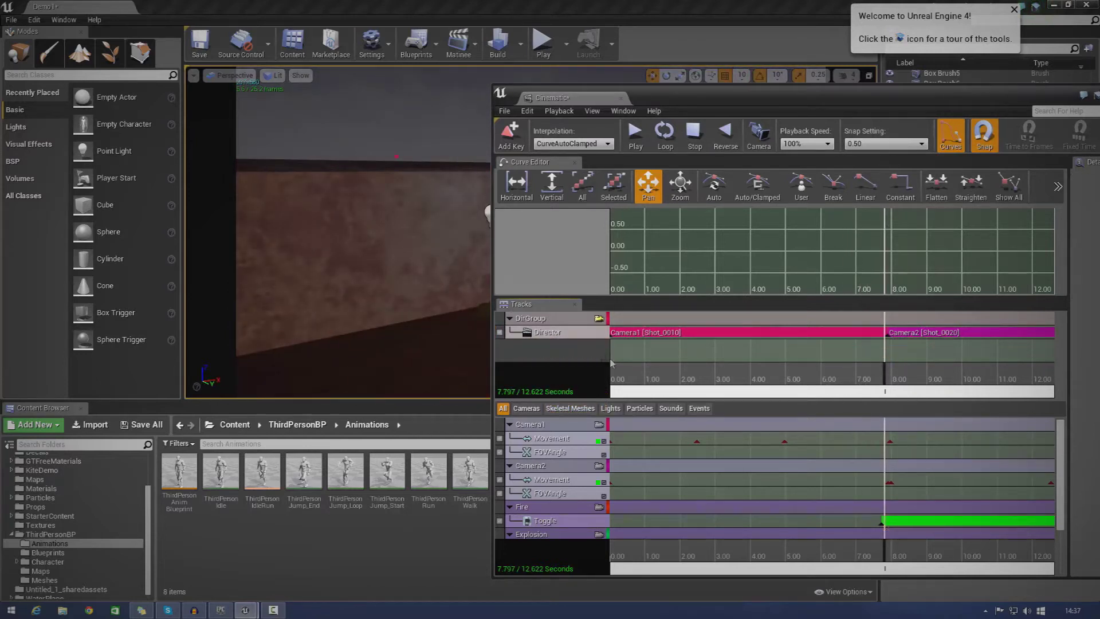
left_click(555, 324)
left_click_drag(632, 367, 610, 377)
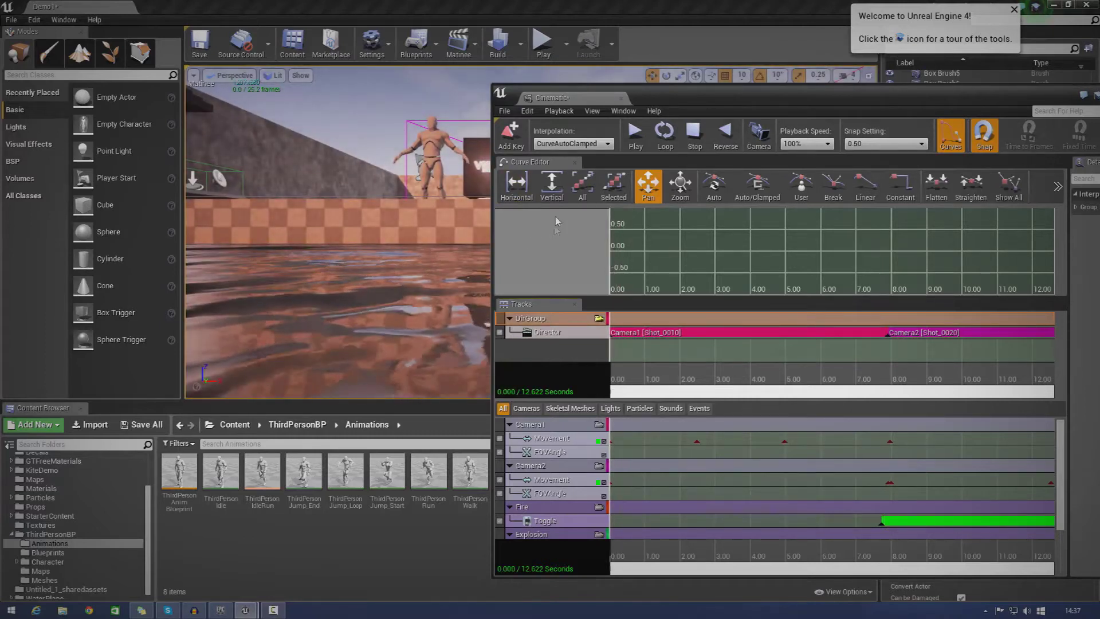
- Add a new Fade track to DirGroup with keys at 0.00 and 3.00 seconds
right_click(534, 327)
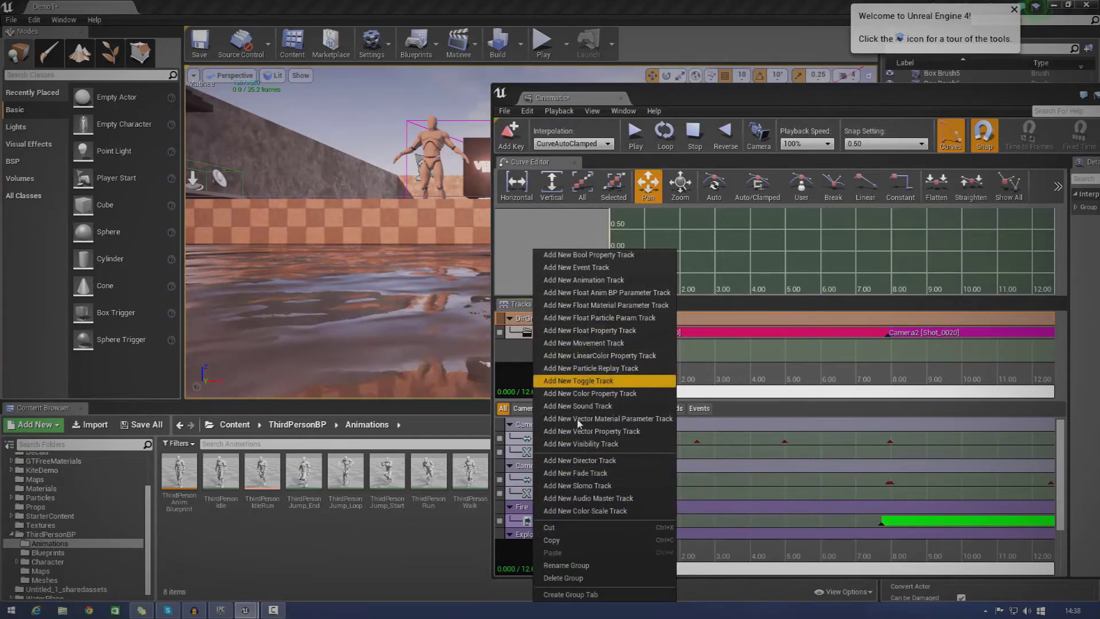
left_click(576, 473)
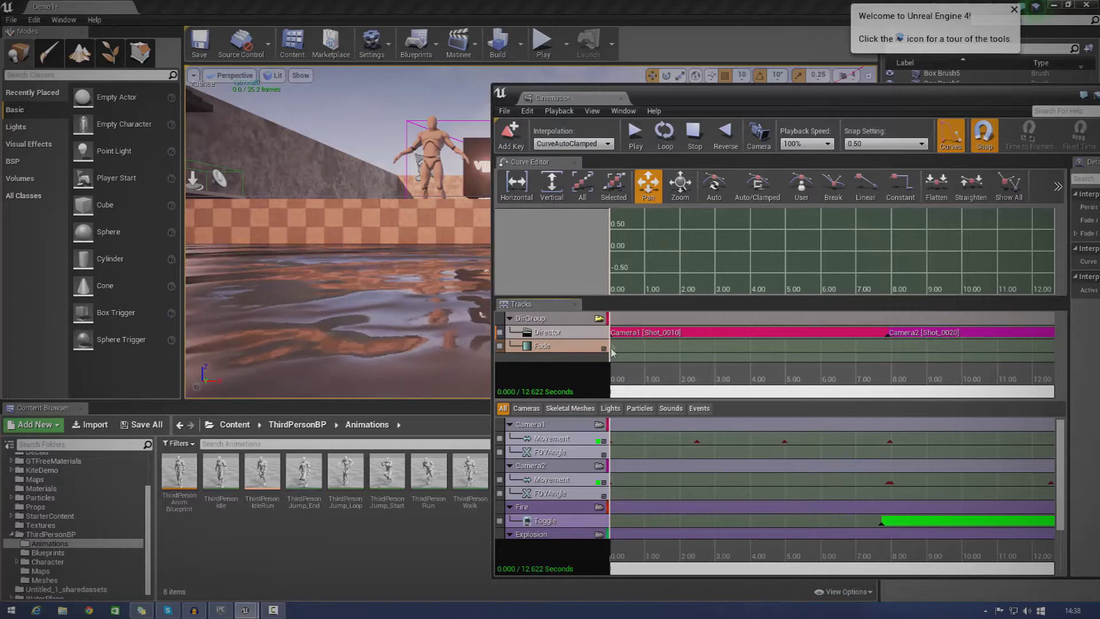
left_click(513, 136)
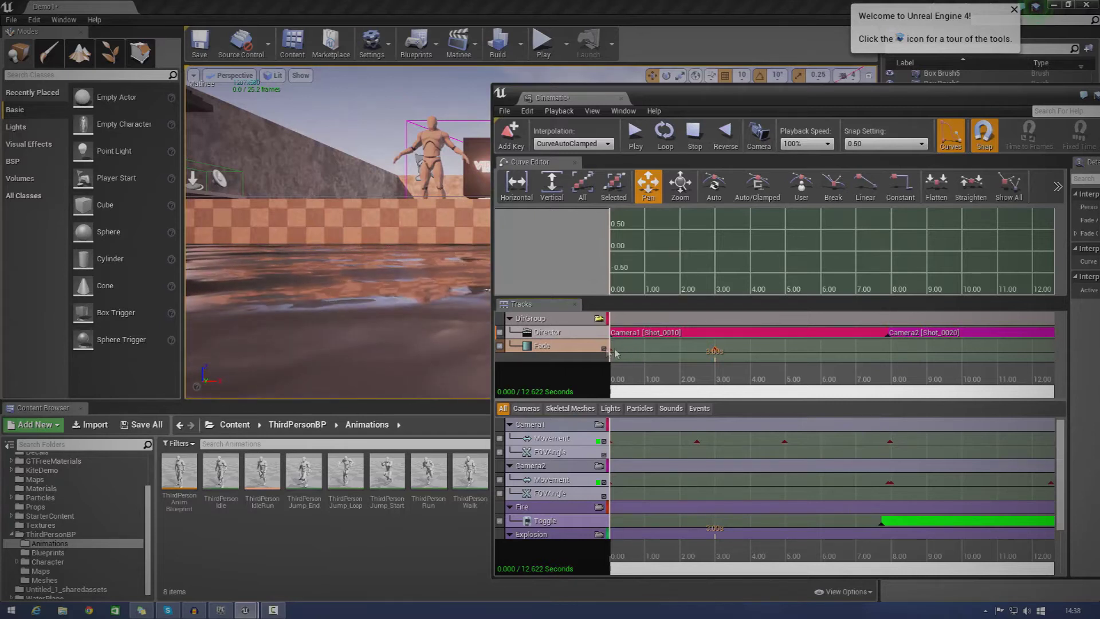
right_click(716, 350)
- Set the value of the Fade key at 0.00 seconds to 1
left_click(612, 349)
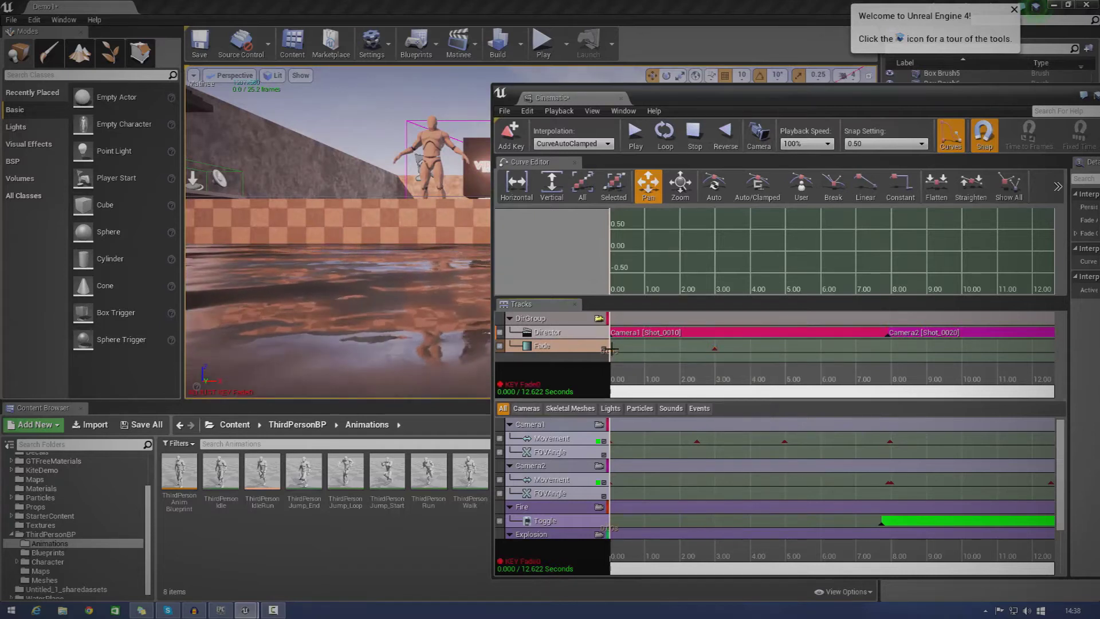
right_click(612, 350)
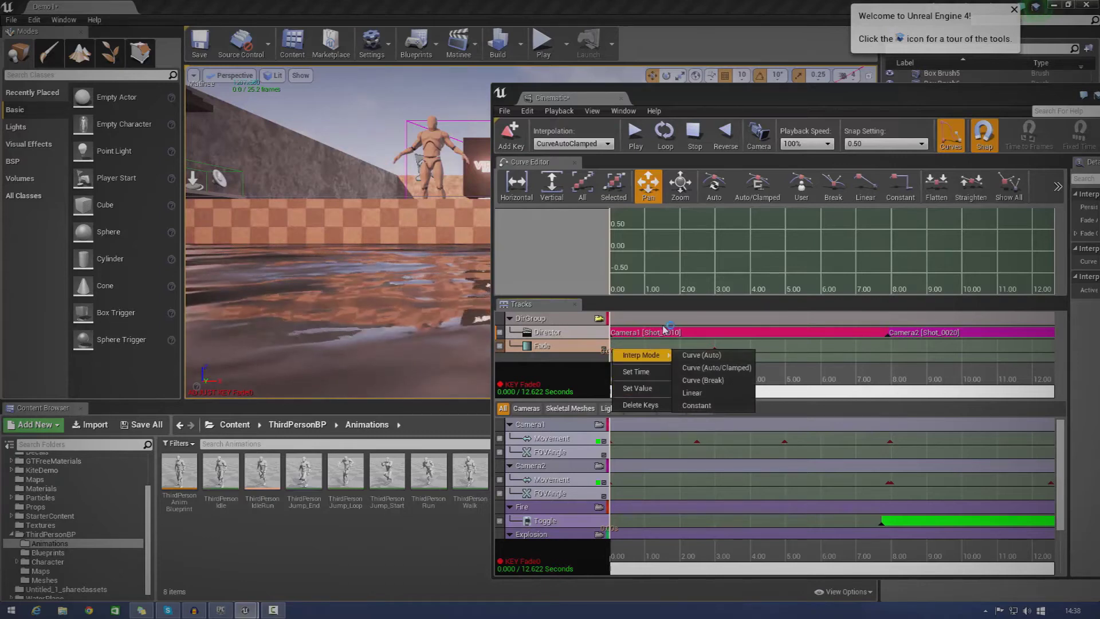
left_click(615, 376)
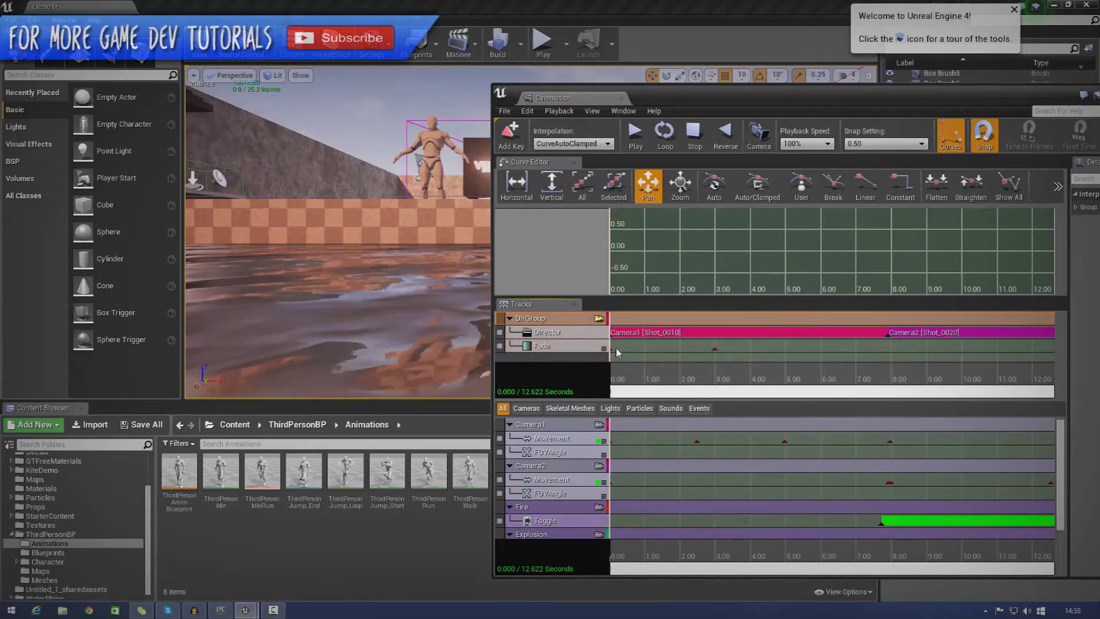
right_click(611, 351)
left_click(640, 389)
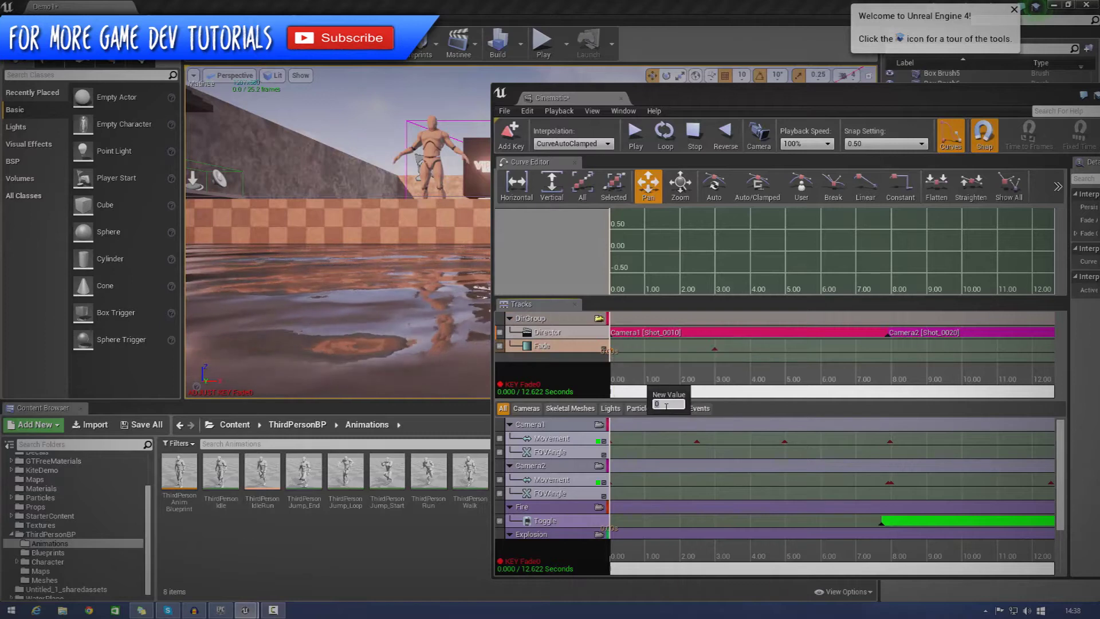
type("1")
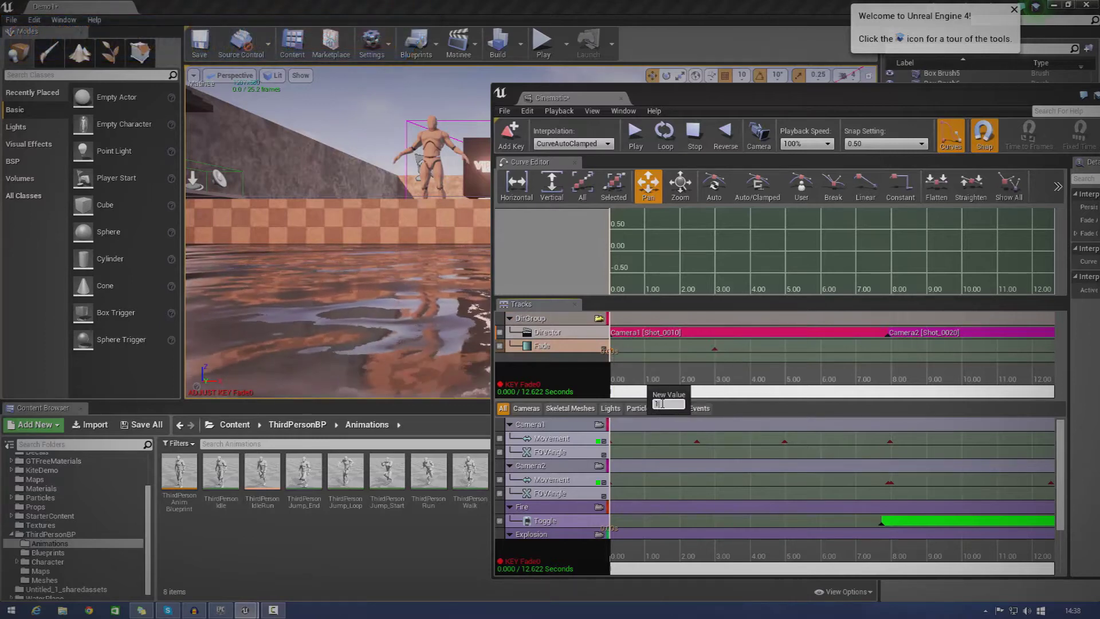
key("Return")
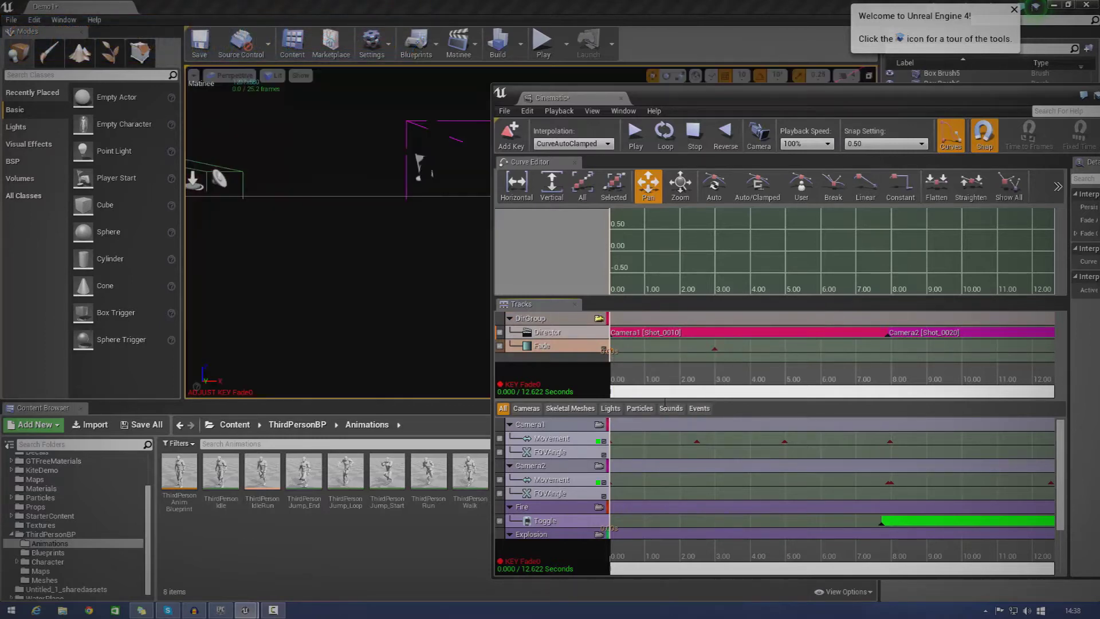
- Set the value of the Fade key at 3.00 seconds to 0
left_click(714, 348)
key("Return")
right_click(715, 349)
left_click(745, 386)
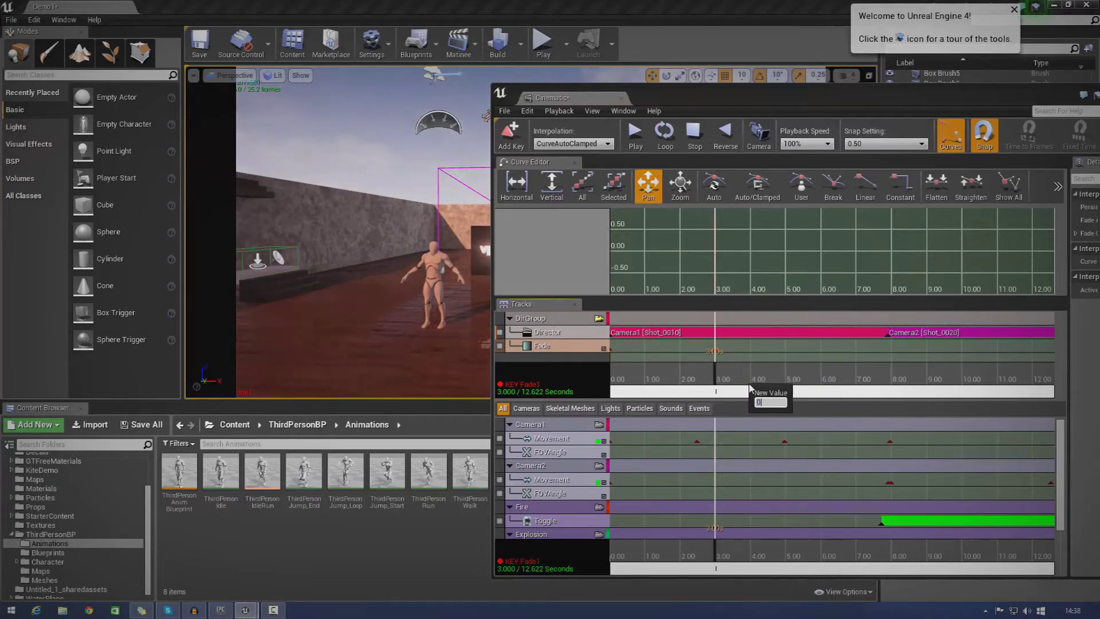
key("Return")
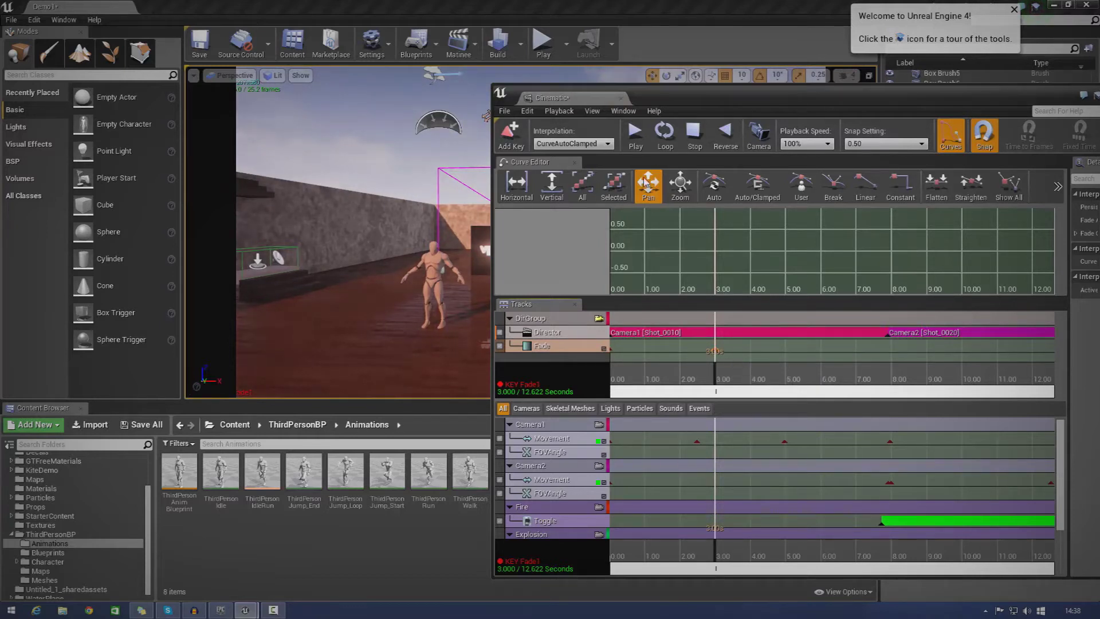
- Play the matinee to preview the fade-in over the first three seconds, and stop playback
left_click(695, 134)
left_click(633, 137)
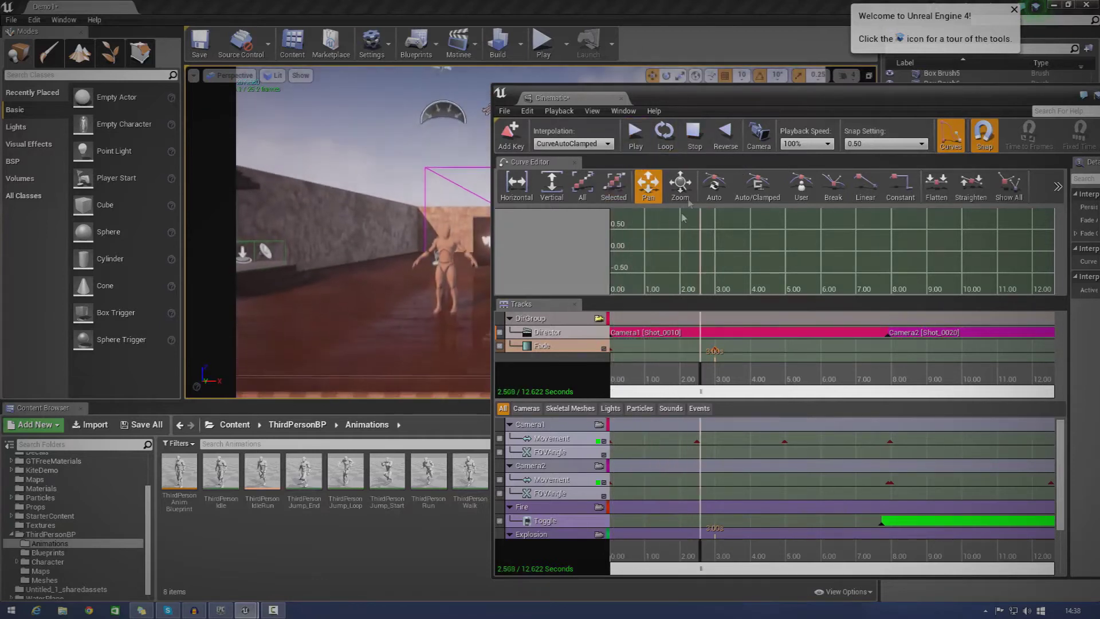
left_click(695, 135)
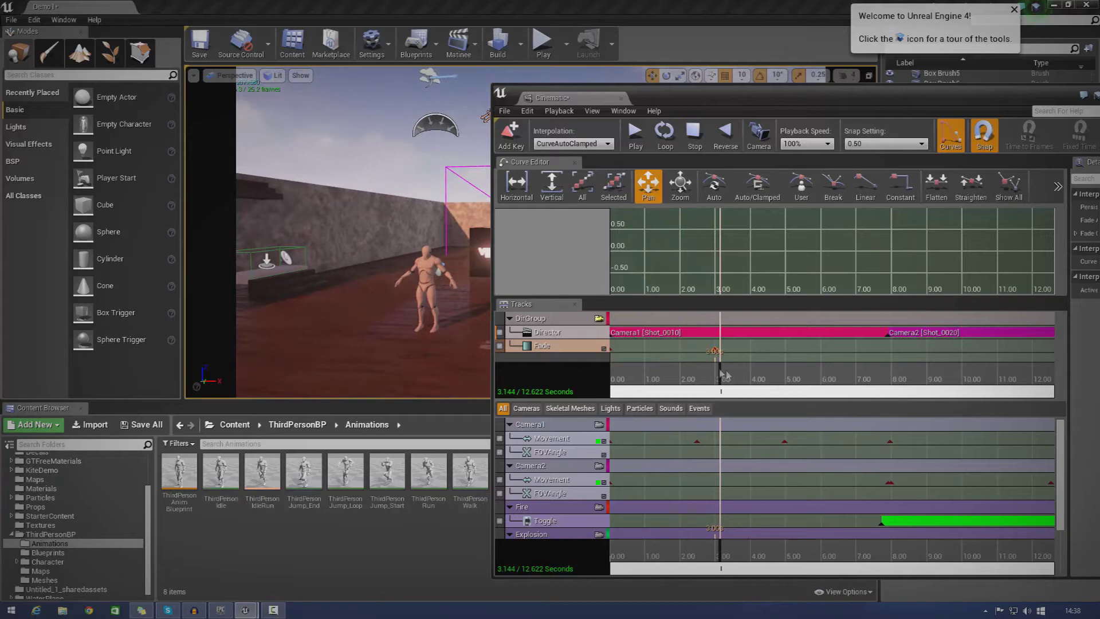
- Move the Fade key at 3.00 seconds to 2.50 seconds so the fade-in ends earlier
left_click_drag(720, 373, 682, 391)
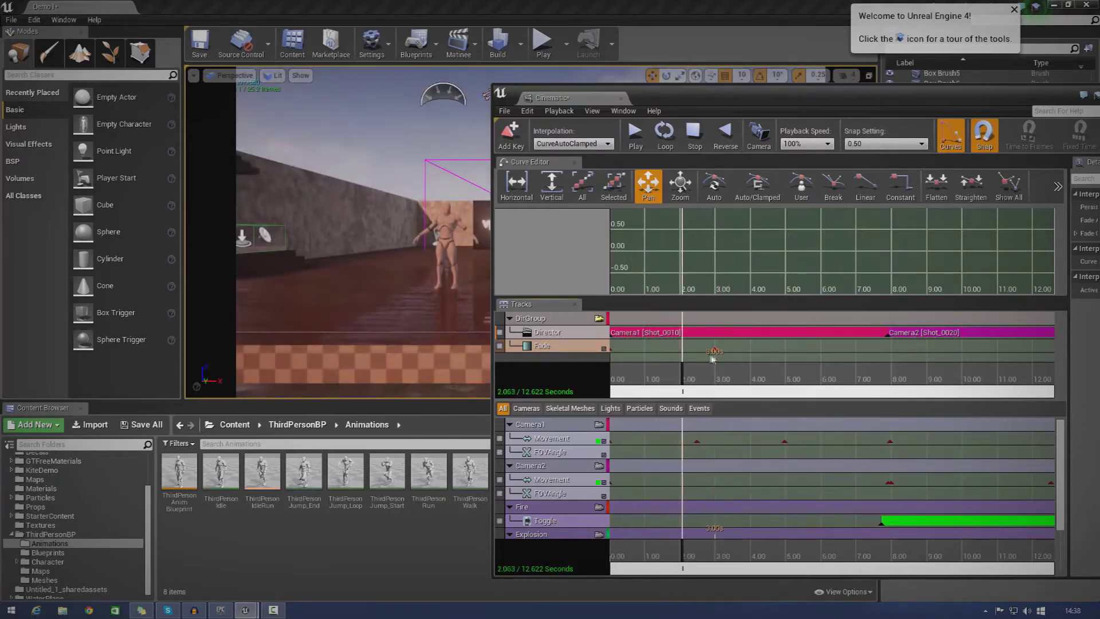
left_click_drag(715, 351, 688, 355, "ctrl")
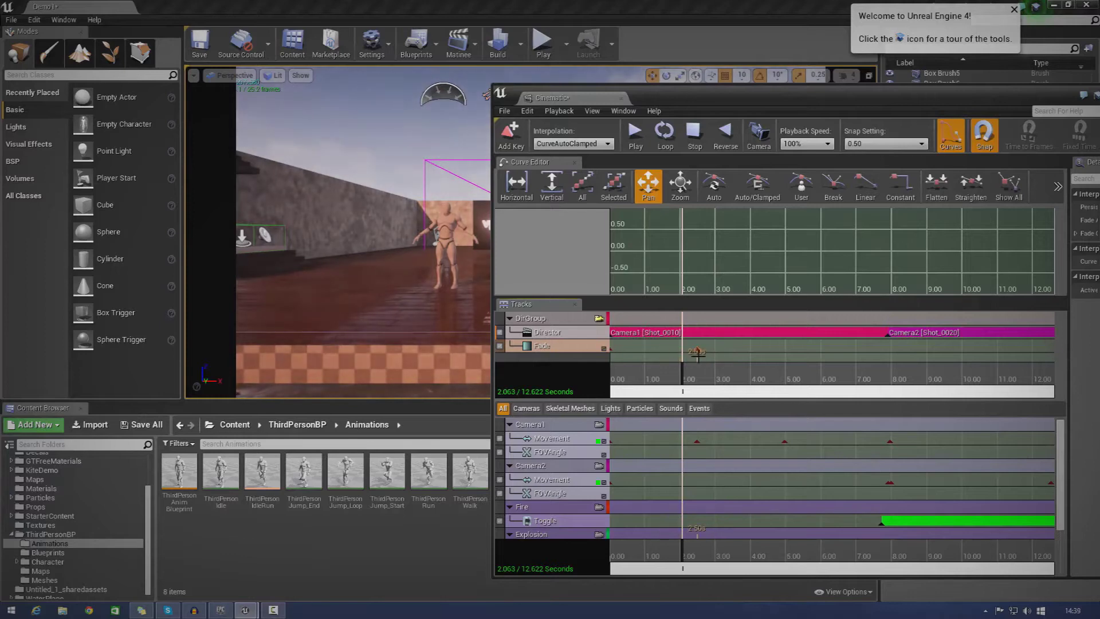
left_click(700, 388)
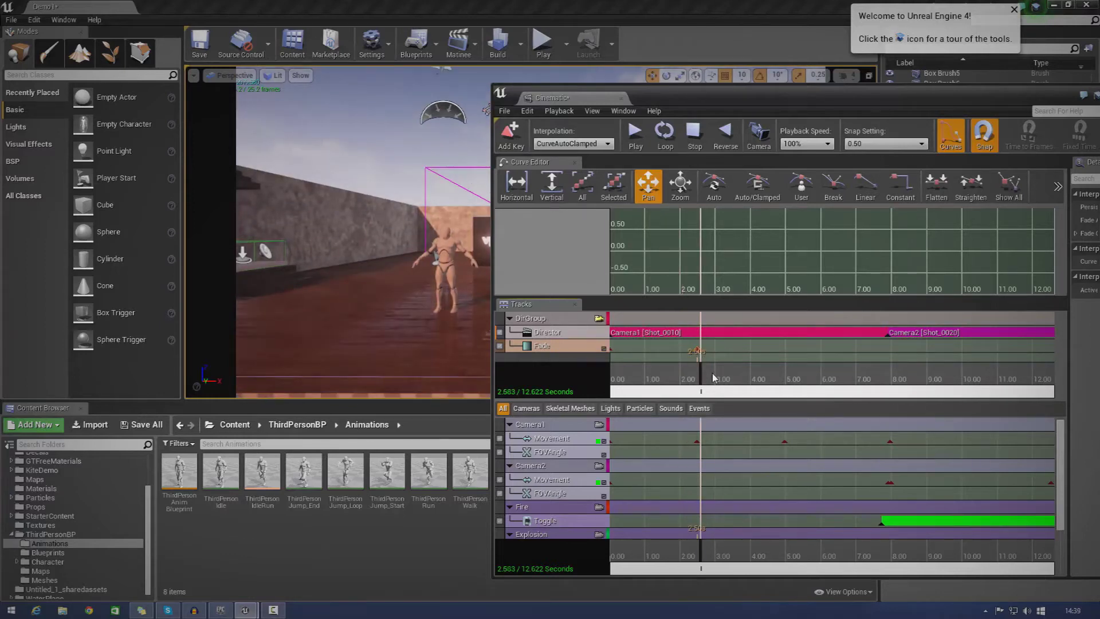
- Add a Fade key at 7.00 seconds, shortly before the director's cut to Camera2
left_click_drag(712, 379, 870, 381)
left_click_drag(806, 108, 950, 97)
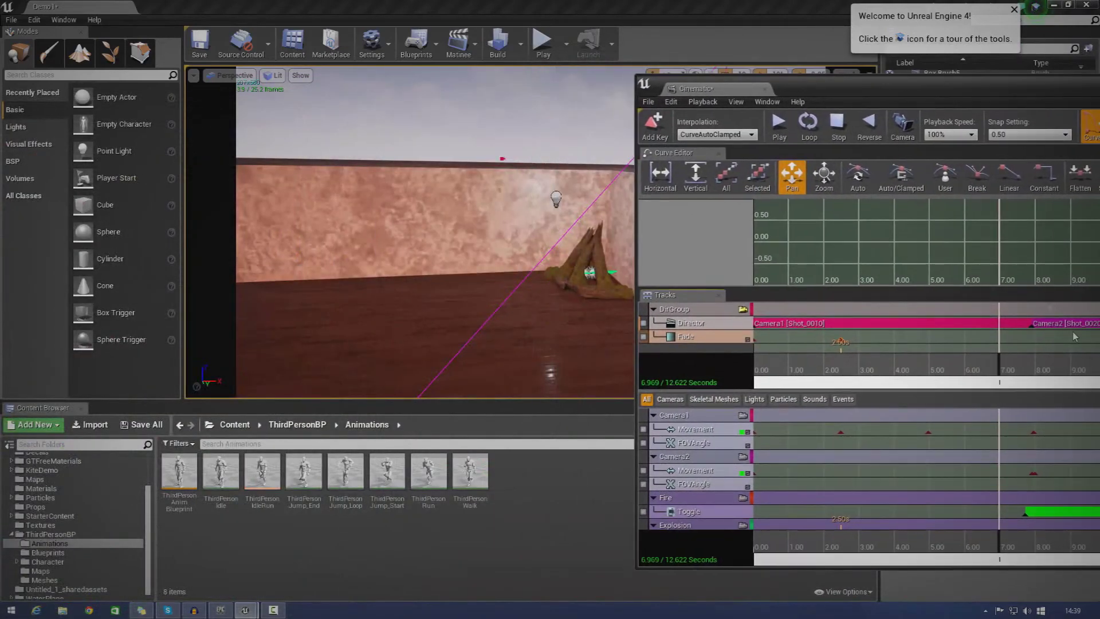
mouse_move(995, 367)
left_mouse_down()
mouse_move(1056, 366)
mouse_move(990, 371)
mouse_move(1001, 371)
left_mouse_up()
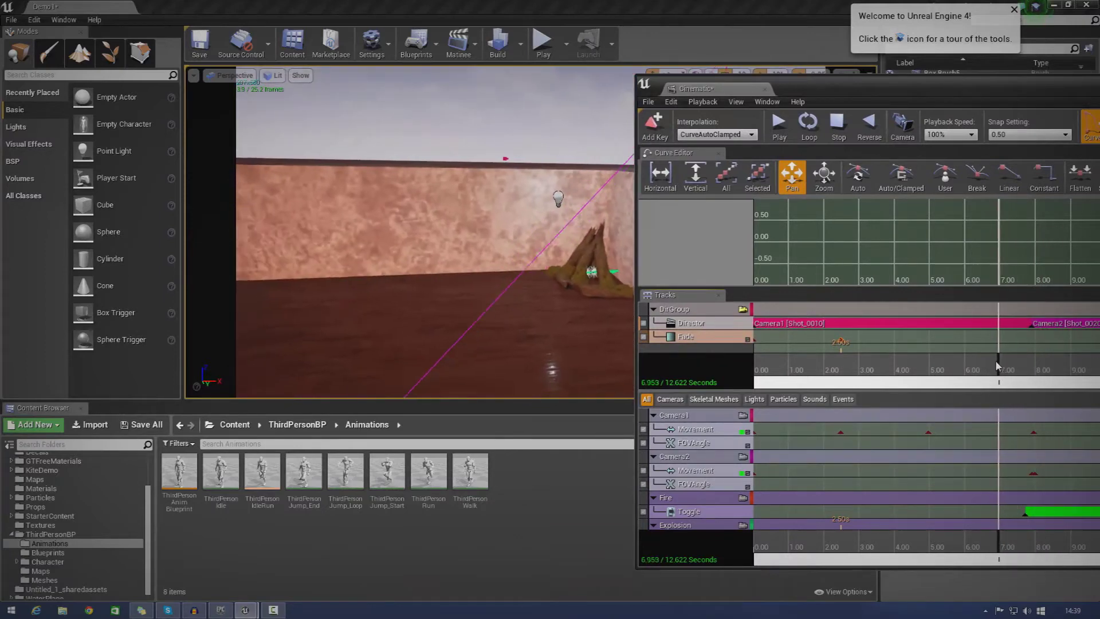
left_click_drag(996, 364, 993, 364)
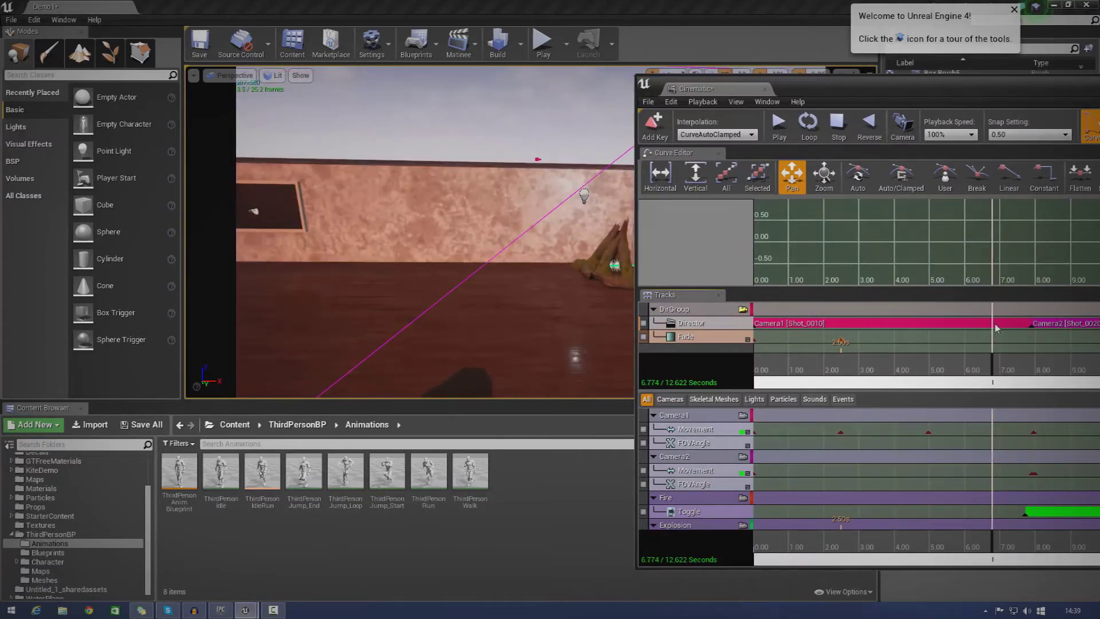
left_click_drag(818, 98, 626, 143)
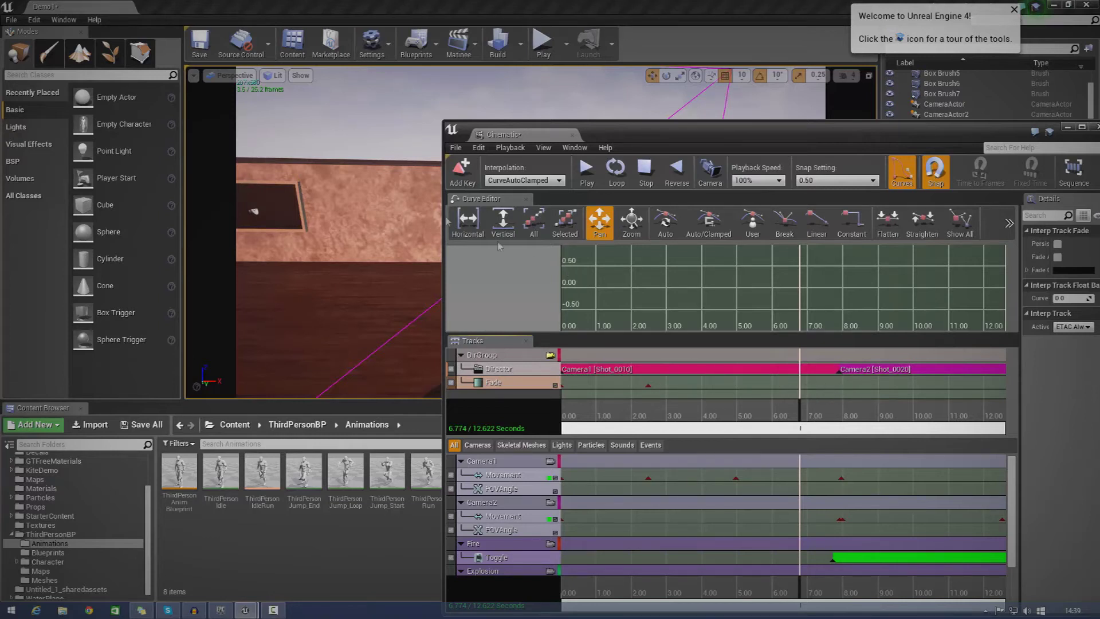
left_click(463, 181)
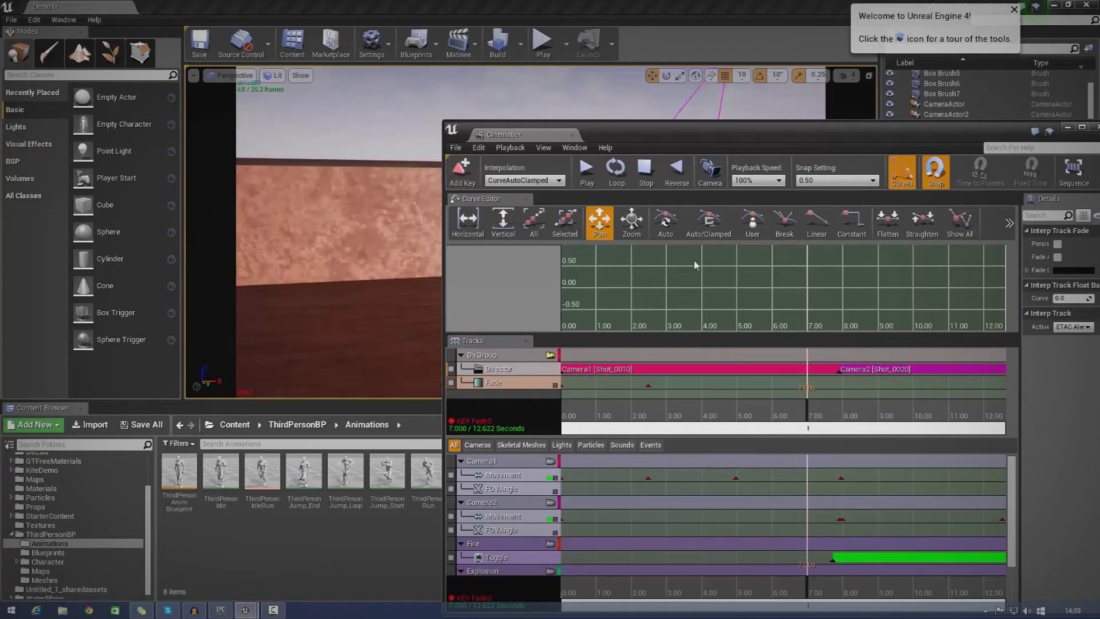
- Open the value of the Fade key at 7.00 seconds to check it
right_click(809, 388)
left_click(847, 417)
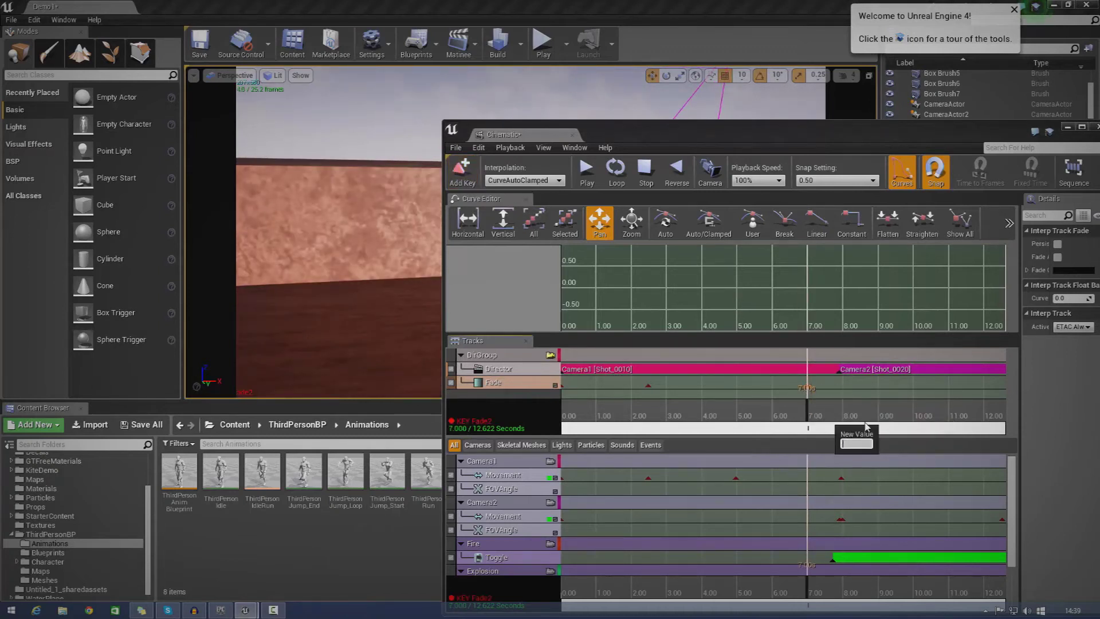
left_click(801, 382)
right_click(807, 388)
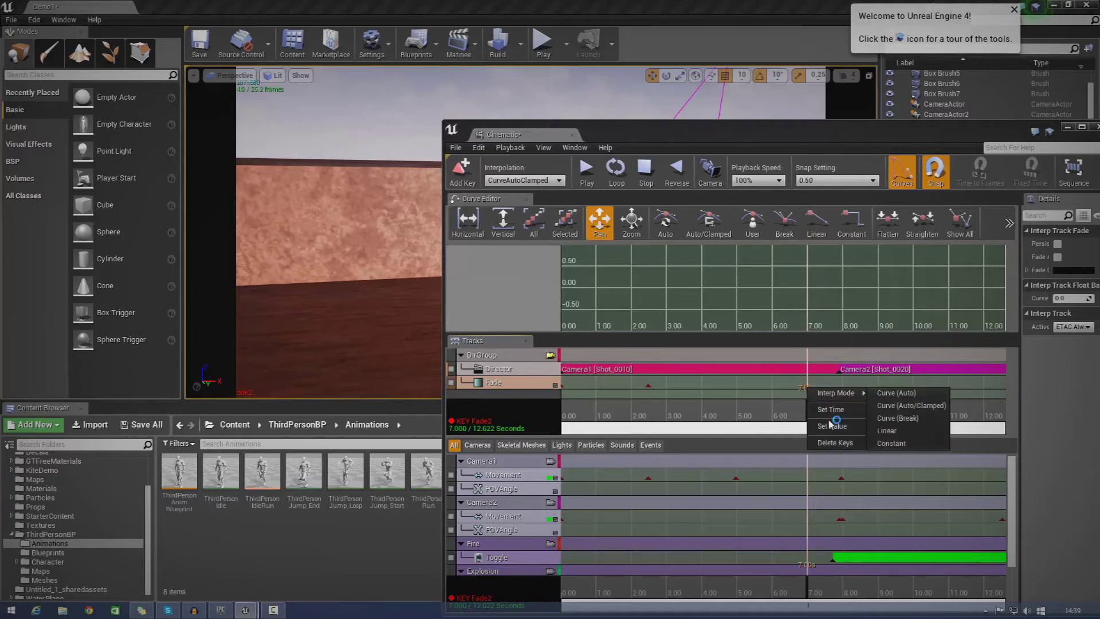
left_click(807, 385)
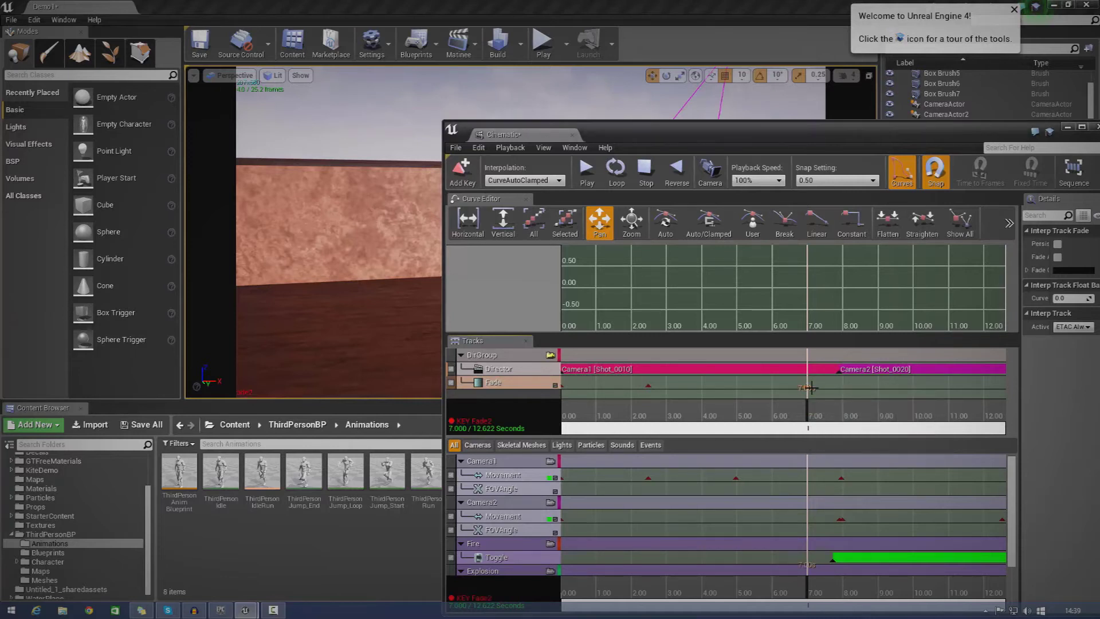
- Add a Fade key at 8.00 seconds and set its value to 1
left_click_drag(811, 388, 837, 394, "ctrl")
left_click(841, 386)
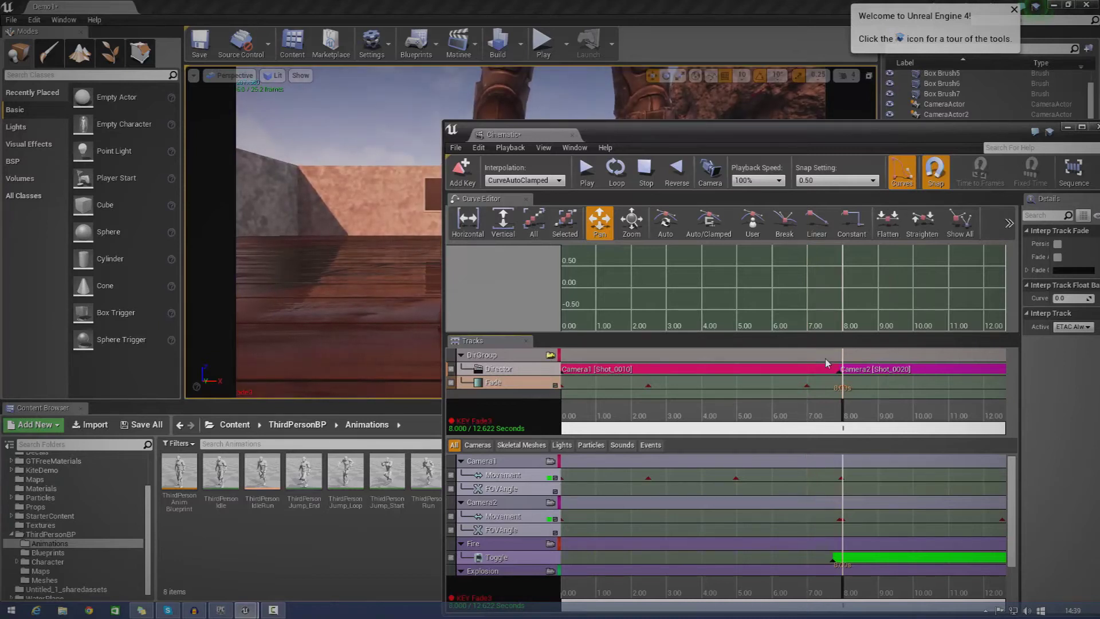
left_click_drag(843, 387, 844, 411, "ctrl")
right_click(842, 386)
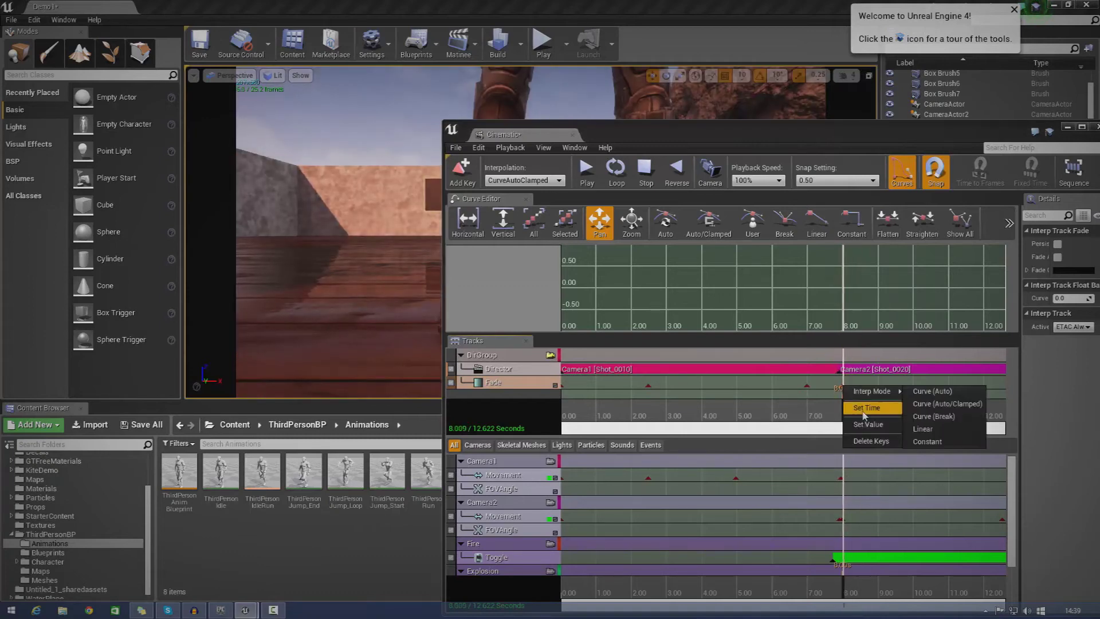
left_click(897, 421)
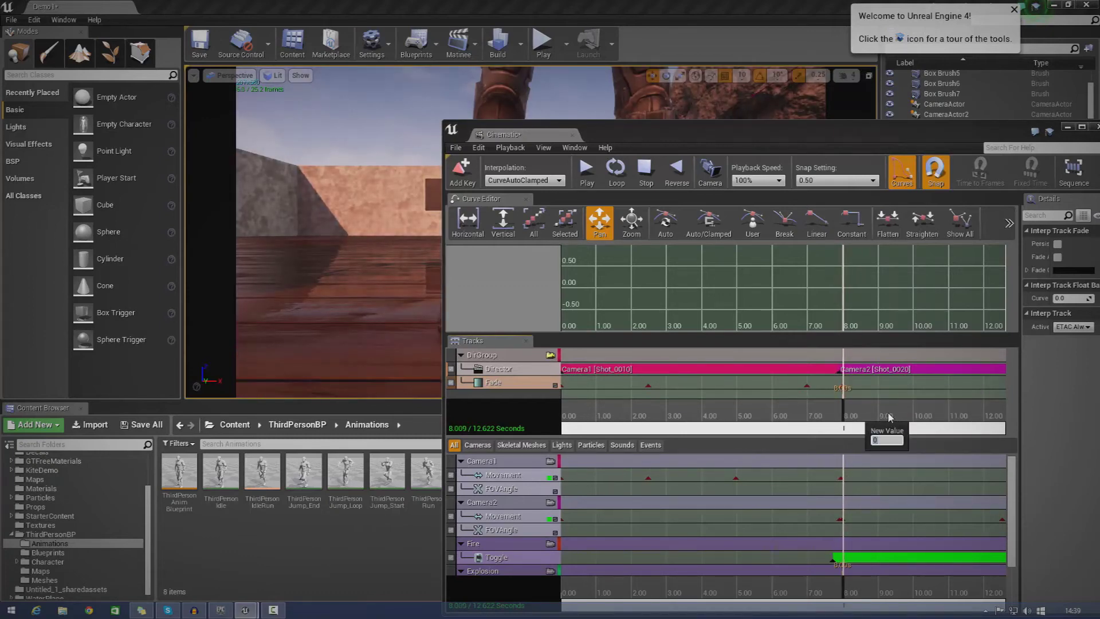
type("1")
key("Return")
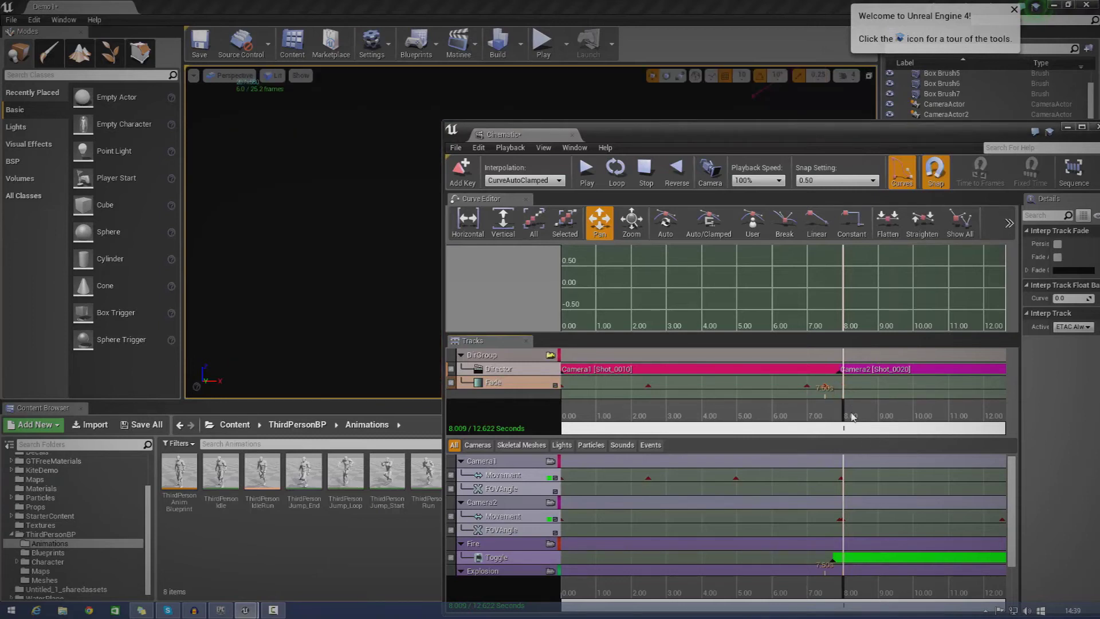
- Turn off snapping and move the full-black Fade key to about 7.8 seconds, just before the cut to Camera2
scroll(854, 384, "up", 2)
scroll(841, 389, "down", 2)
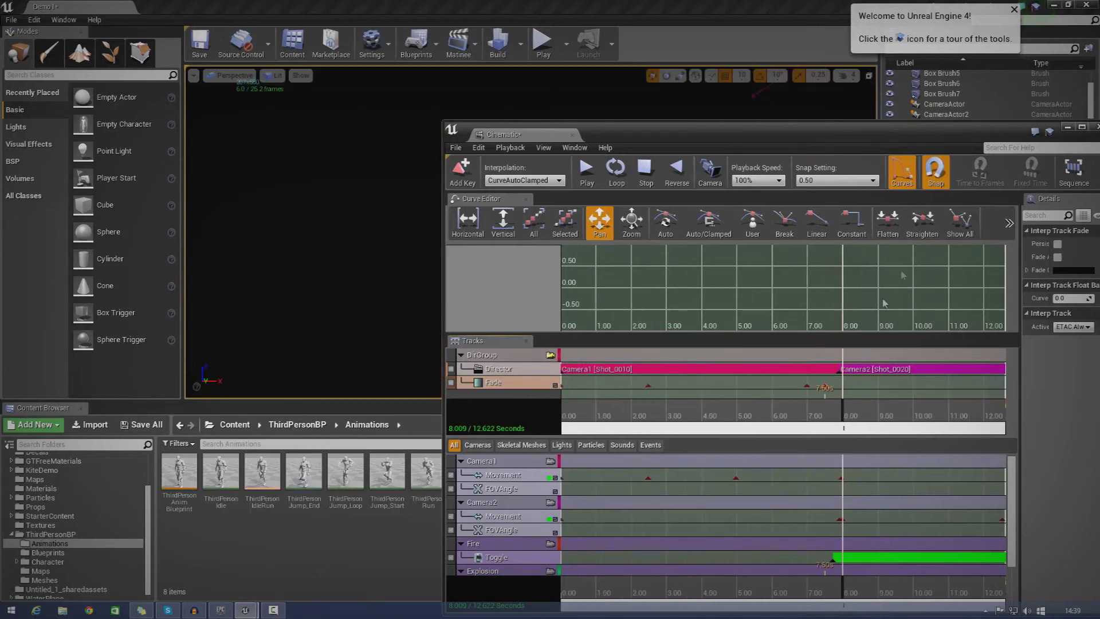
left_click(936, 185)
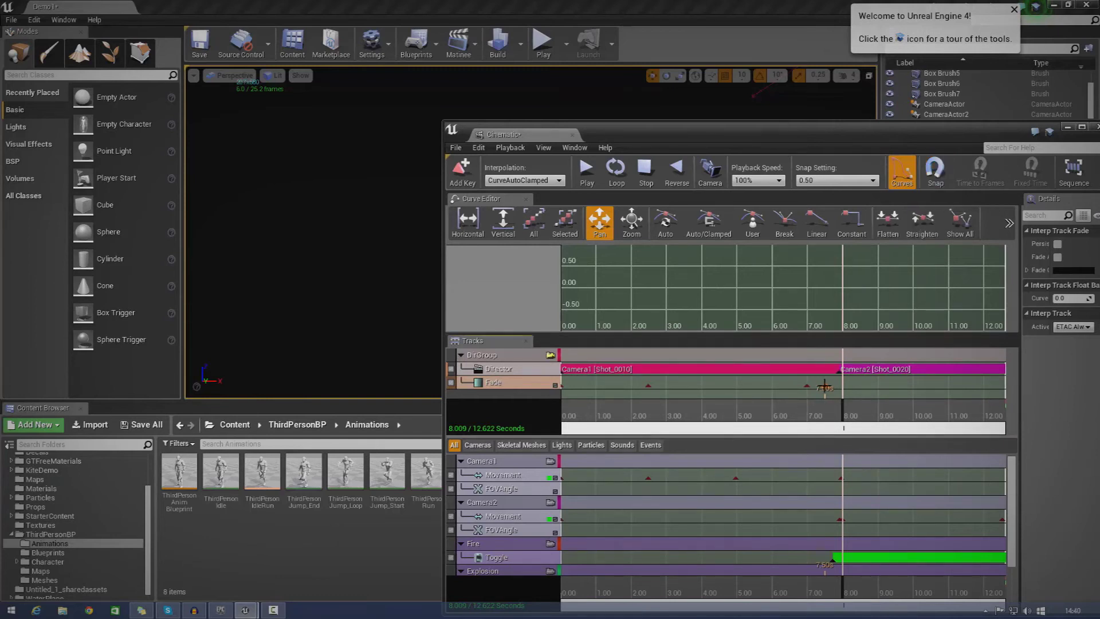
left_click_drag(825, 388, 789, 417)
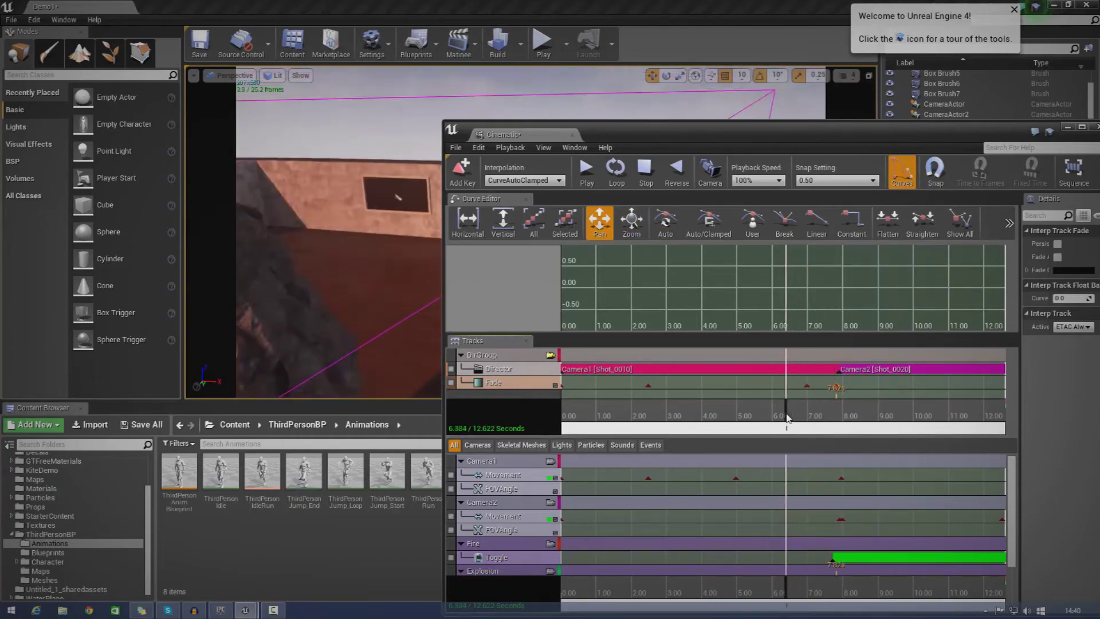
- Add a Fade key at about 8.8 seconds, after the cut to Camera2, and set its value to 0
left_click_drag(700, 135, 229, 111)
left_click_drag(324, 394, 397, 409)
left_click(361, 374)
left_click_drag(166, 128, 357, 121)
right_click(587, 365)
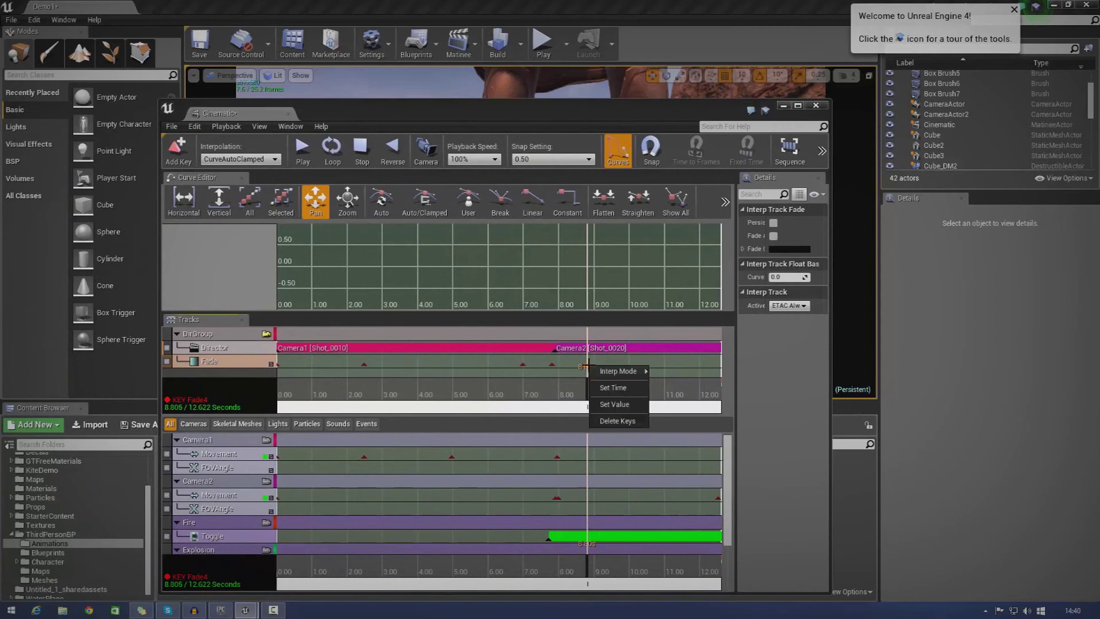
left_click(624, 408)
key("Return")
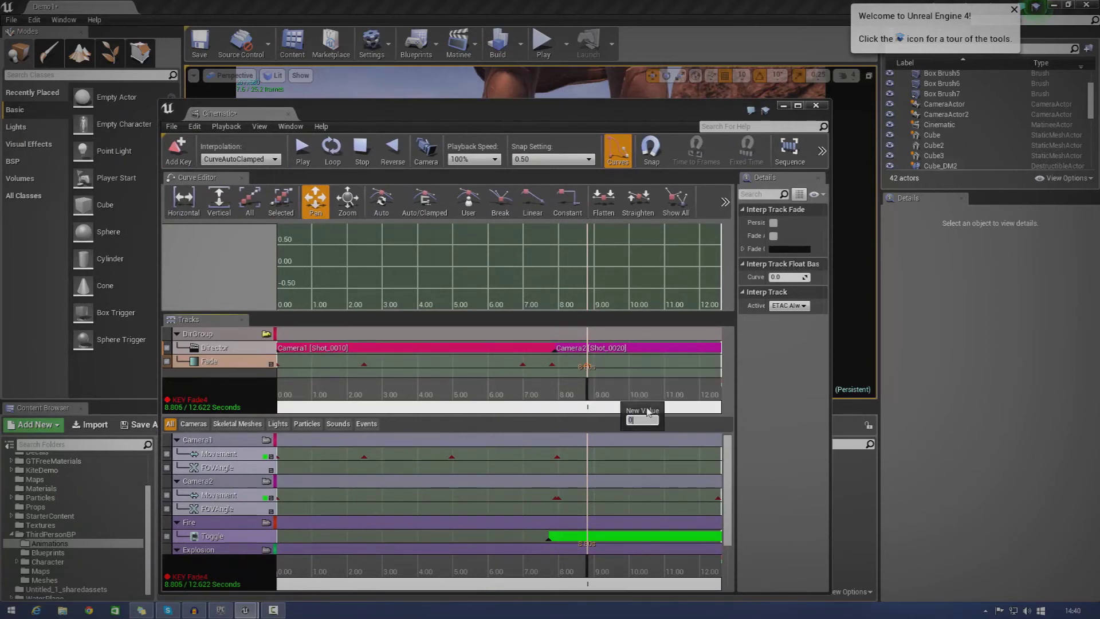
mouse_move(586, 391)
left_mouse_down()
mouse_move(547, 406)
mouse_move(572, 409)
mouse_move(585, 397)
left_mouse_up()
- Close the Matinee editor and play the level to preview the cinematic's fades
left_click_drag(558, 117, 792, 308)
left_click(1049, 296)
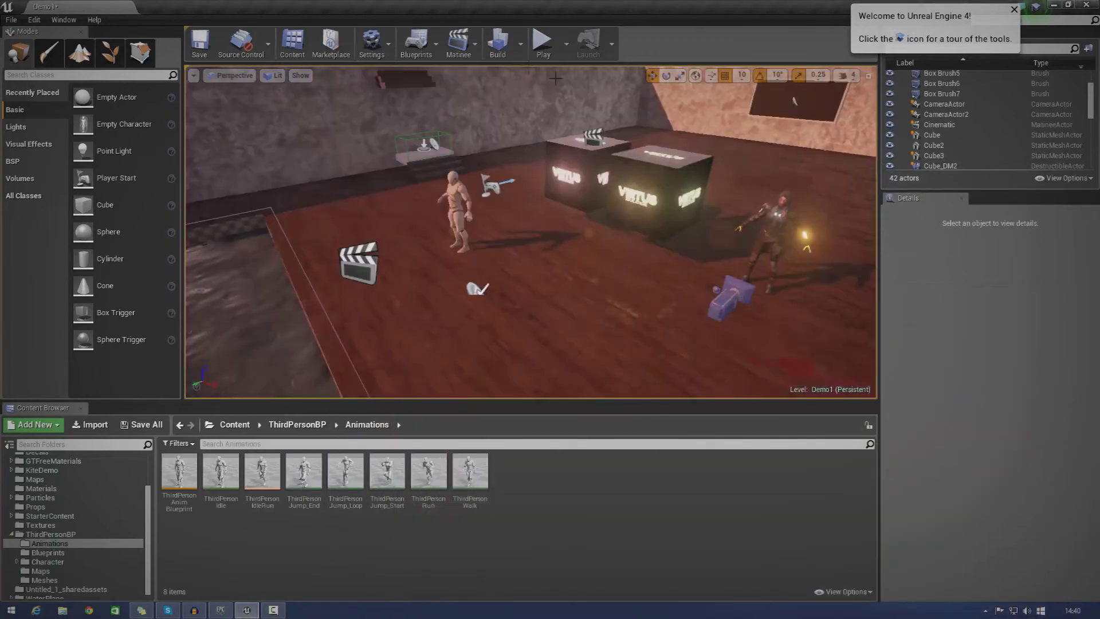
left_click(538, 50)
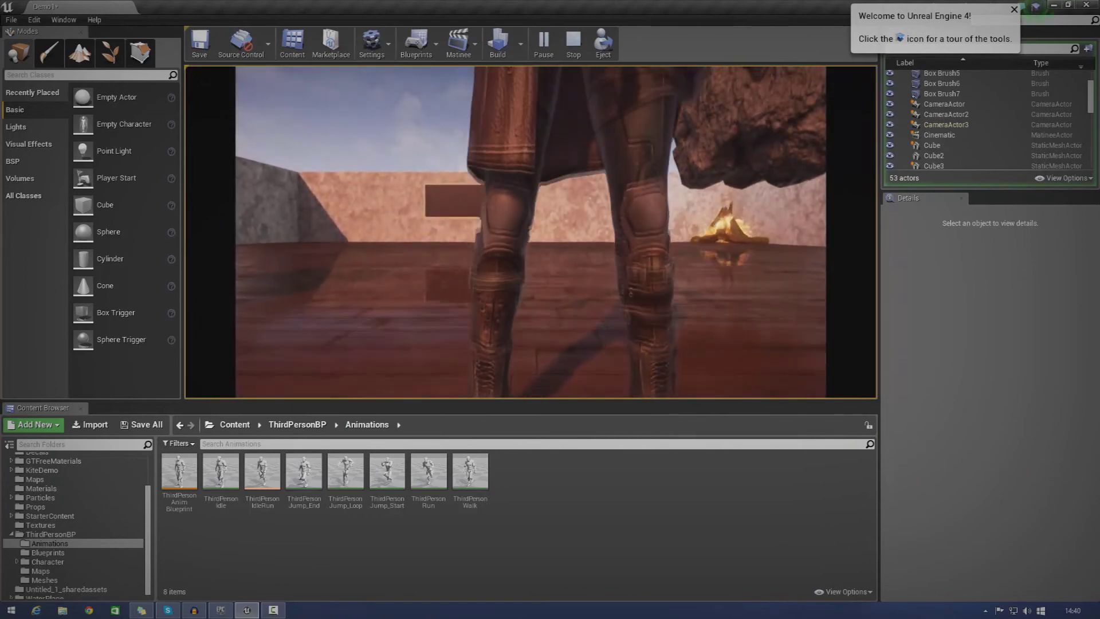
key("Escape")
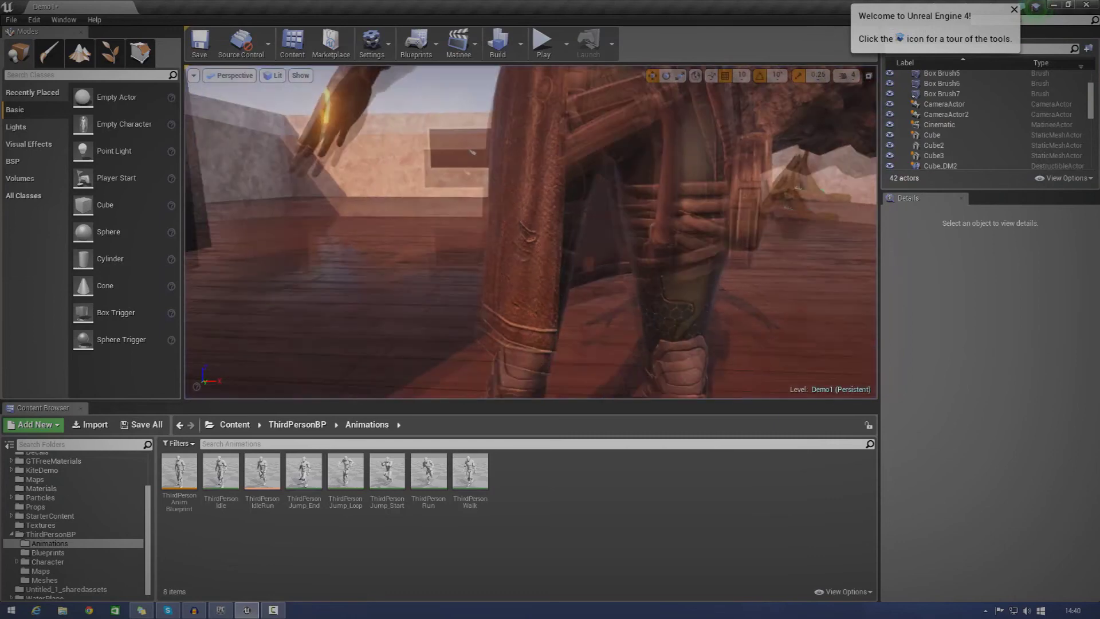
- Select the Cinematic matinee actor in the level
right_click_drag(530, 232, 489, 206)
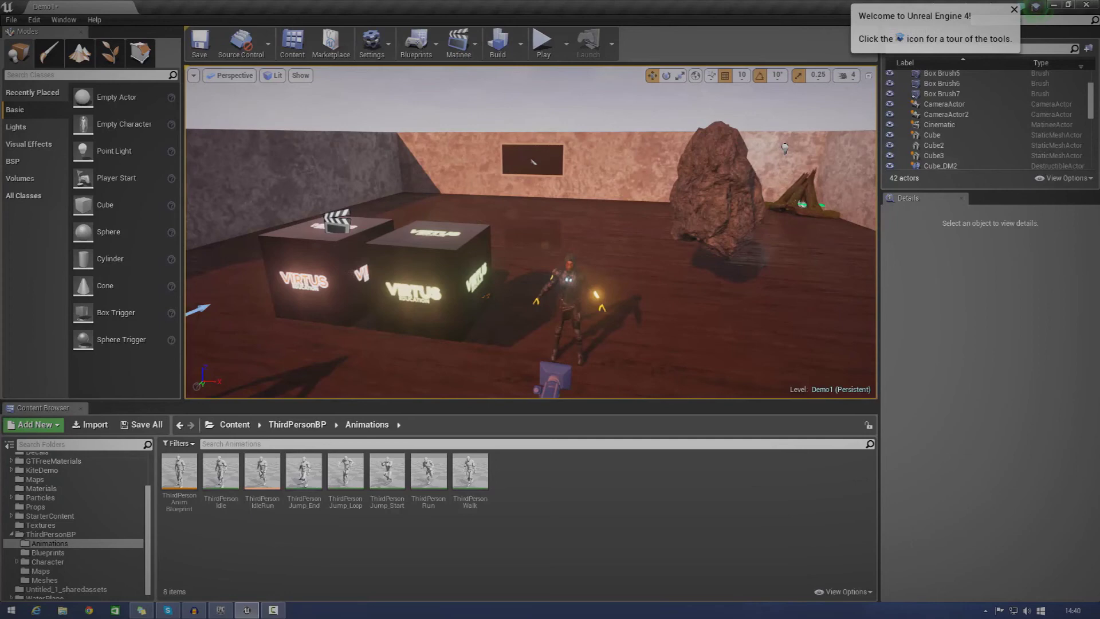
right_click_drag(490, 206, 413, 215)
left_click(531, 207)
mouse_move(532, 207)
right_mouse_down()
mouse_move(504, 253)
mouse_move(538, 197)
right_mouse_up()
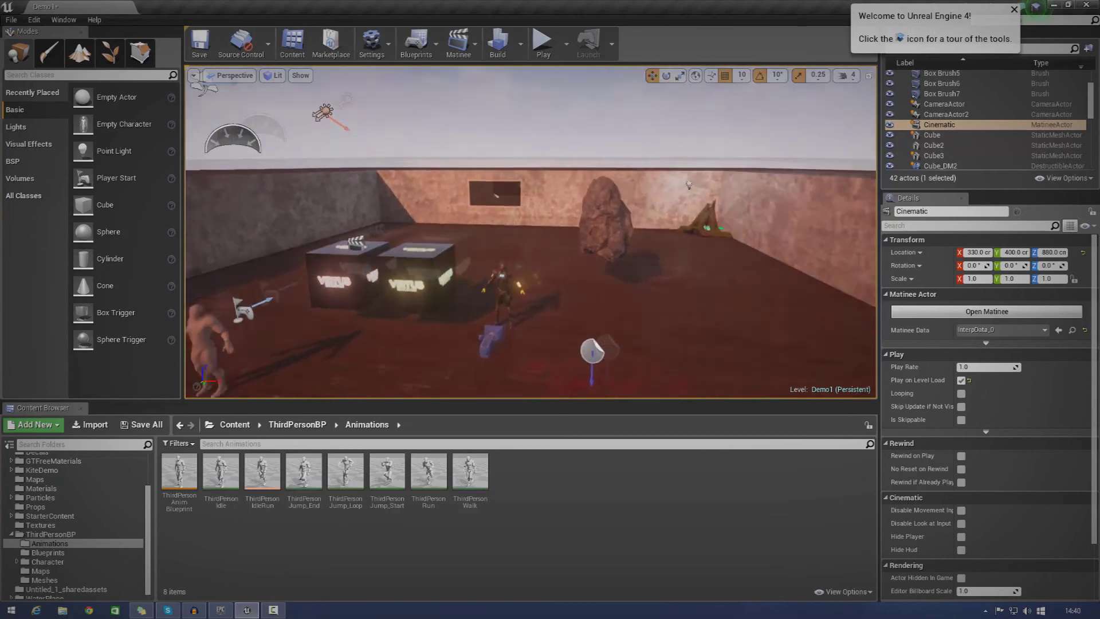
right_click_drag(642, 240, 609, 241)
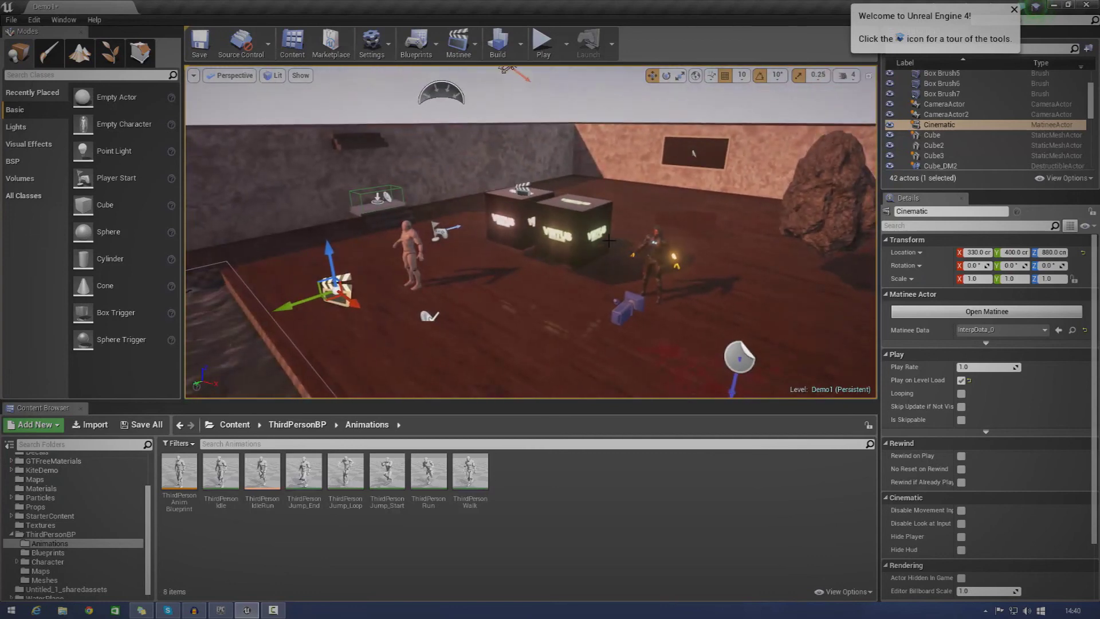